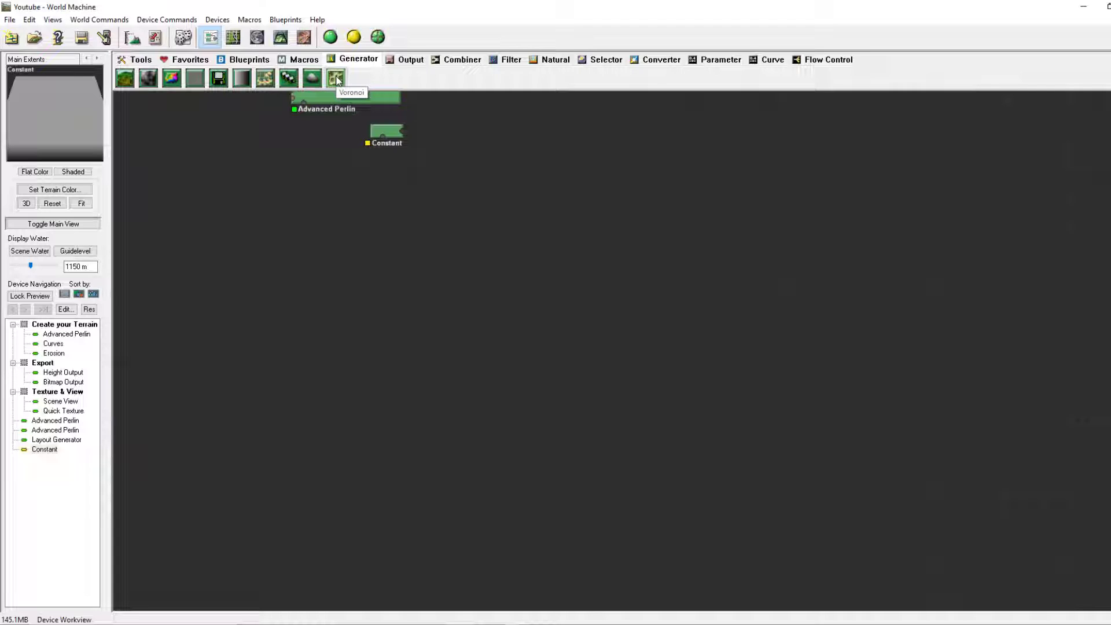
Place a File Input device below the Constant device and load the Test1 heightmap from Downloads into it
right_click_drag(280, 189, 416, 228)
left_click(342, 214)
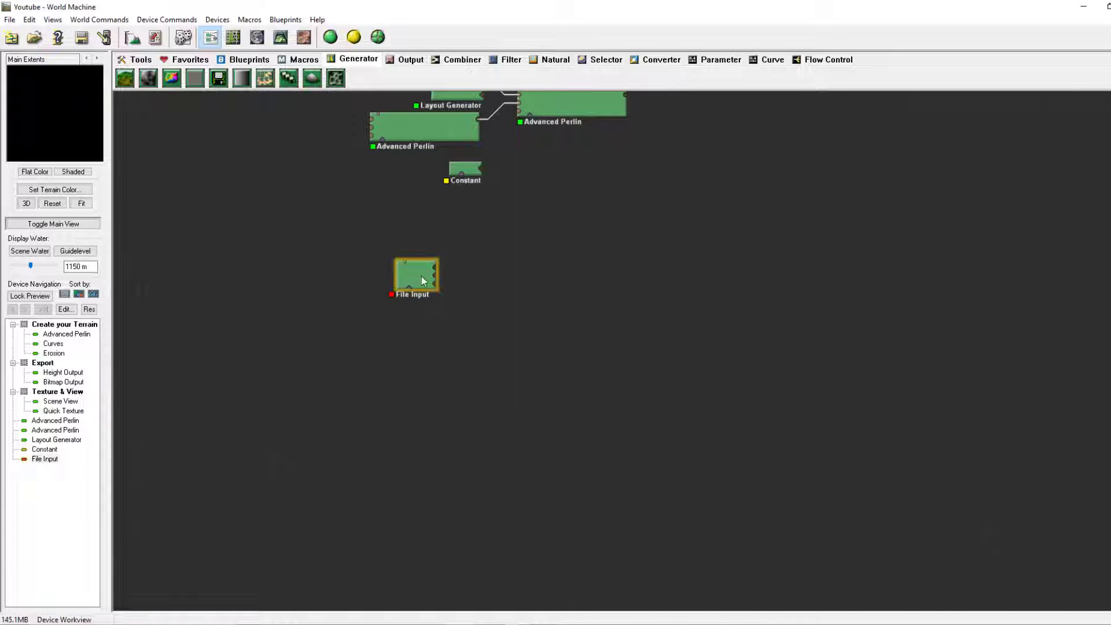
double_click(423, 281)
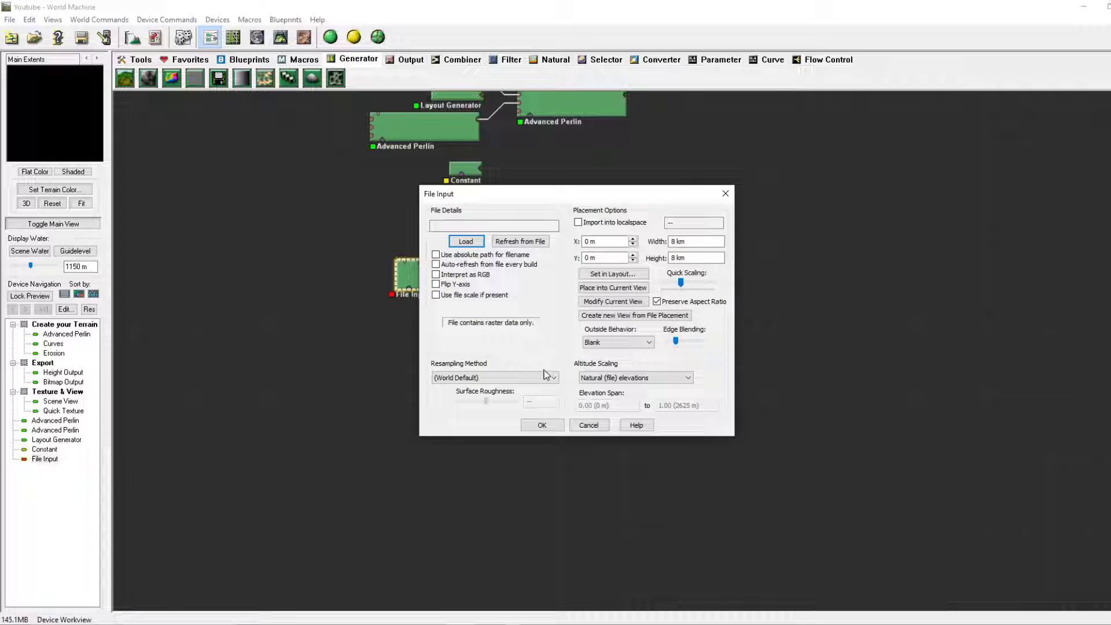
left_click_drag(451, 193, 476, 197)
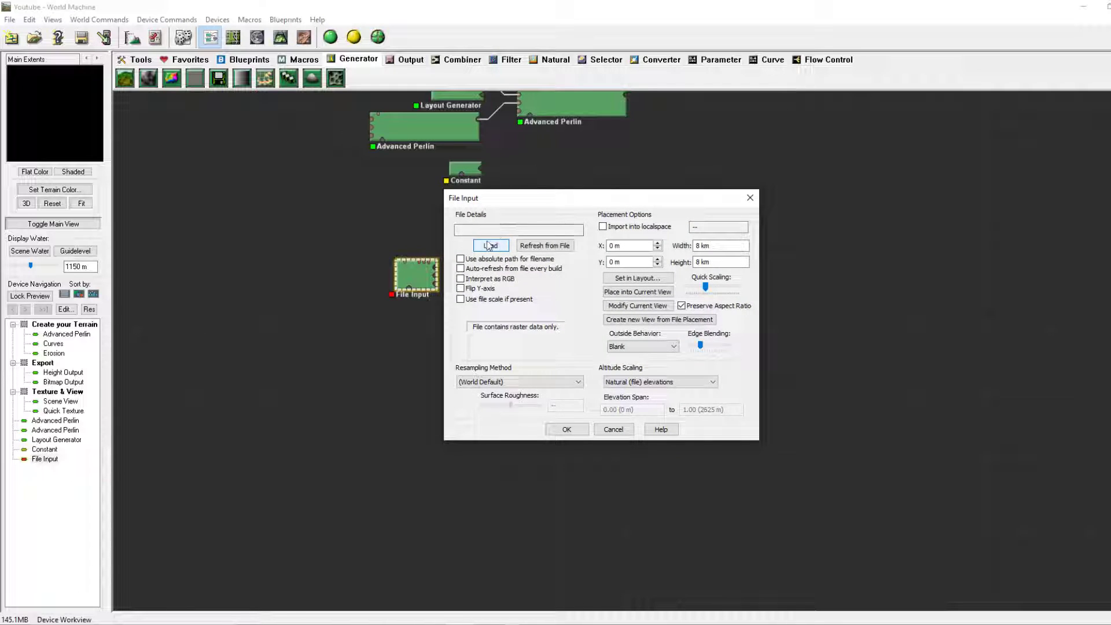
left_click(489, 246)
left_click(582, 347)
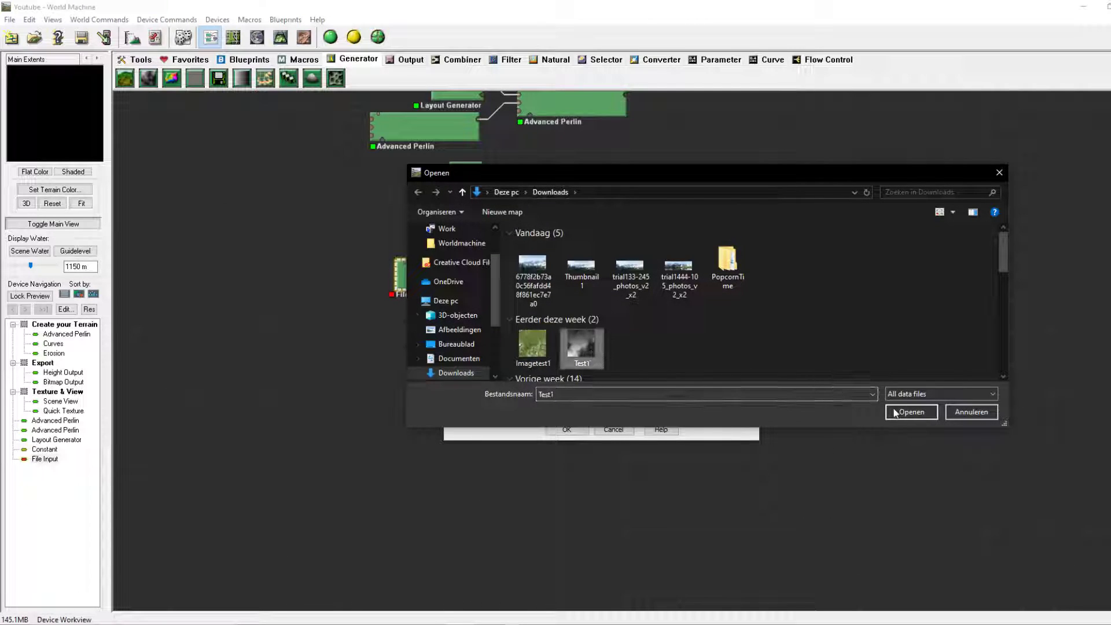
left_click(905, 412)
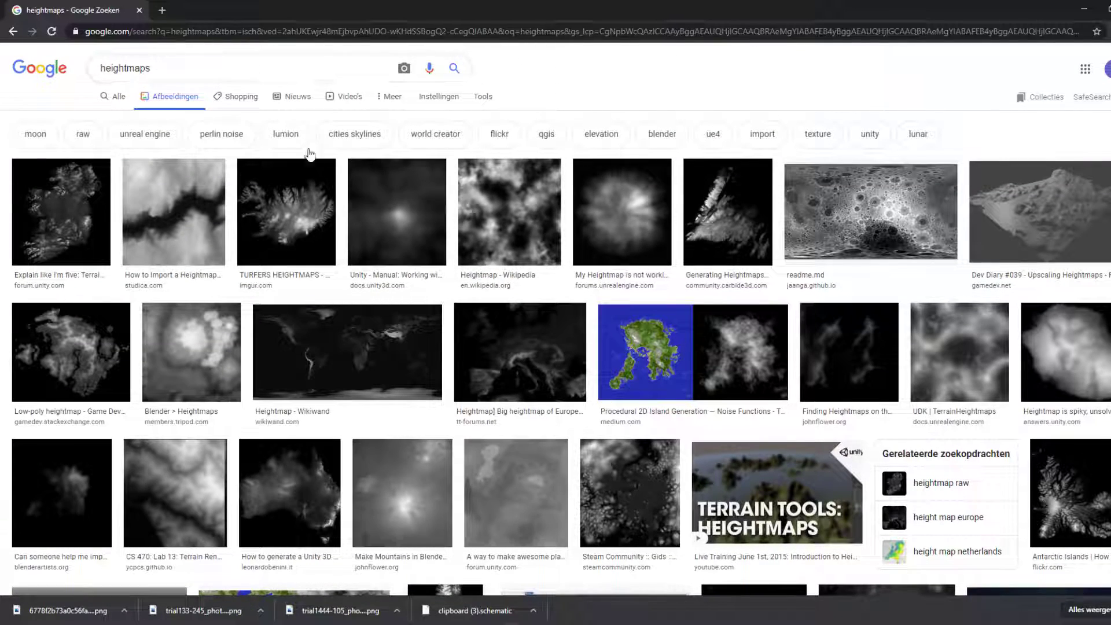
Switch to the browser and look through the Google image results for heightmaps
scroll(246, 212, "down", 10)
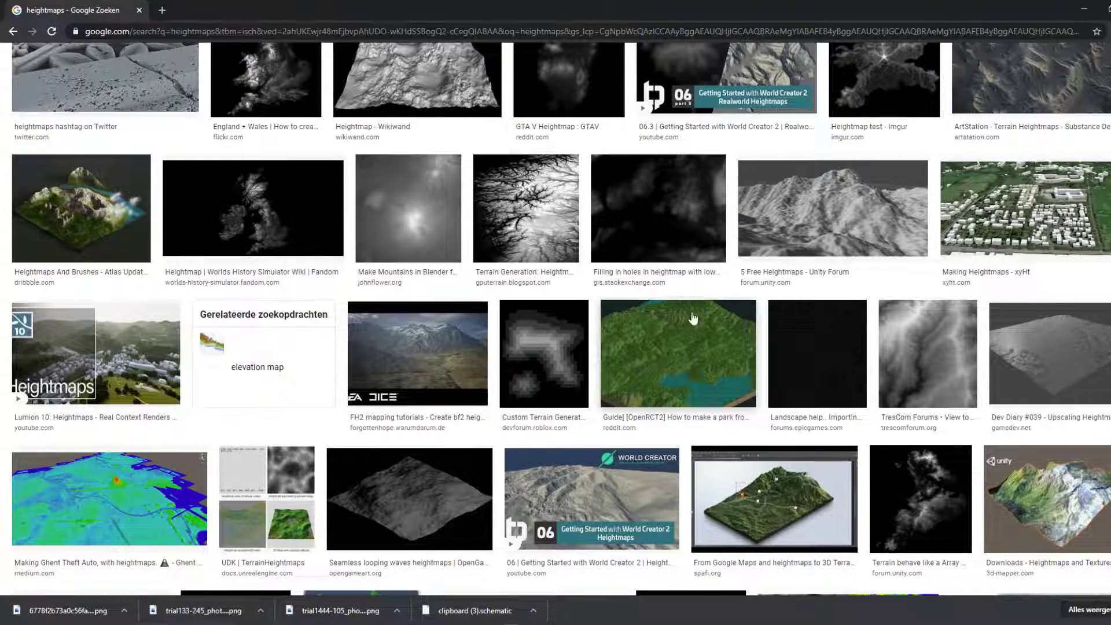
scroll(411, 313, "up", 10)
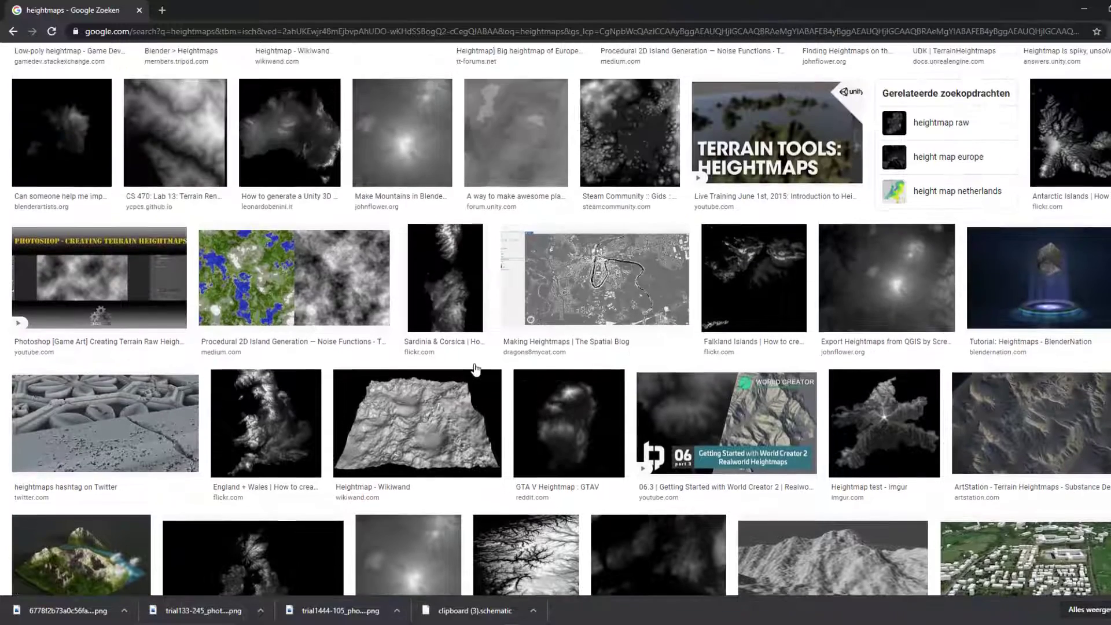
left_click(1083, 9)
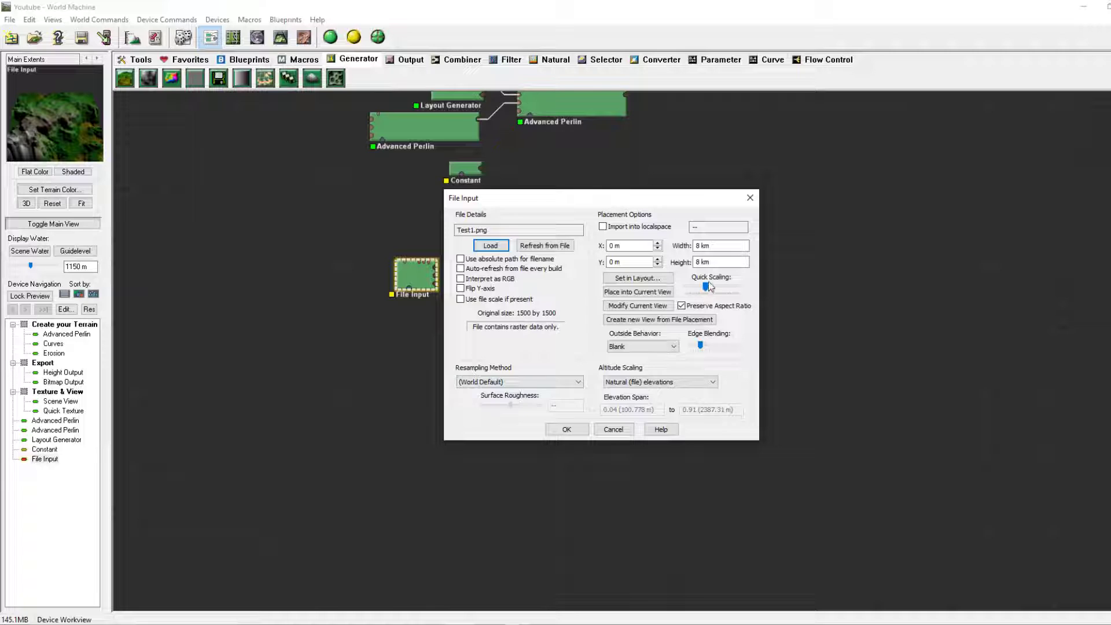
Enlarge the heightmap's placement to 12.6992 km by quick scaling and inspect the resulting terrain in 3D
left_click_drag(706, 289, 709, 288)
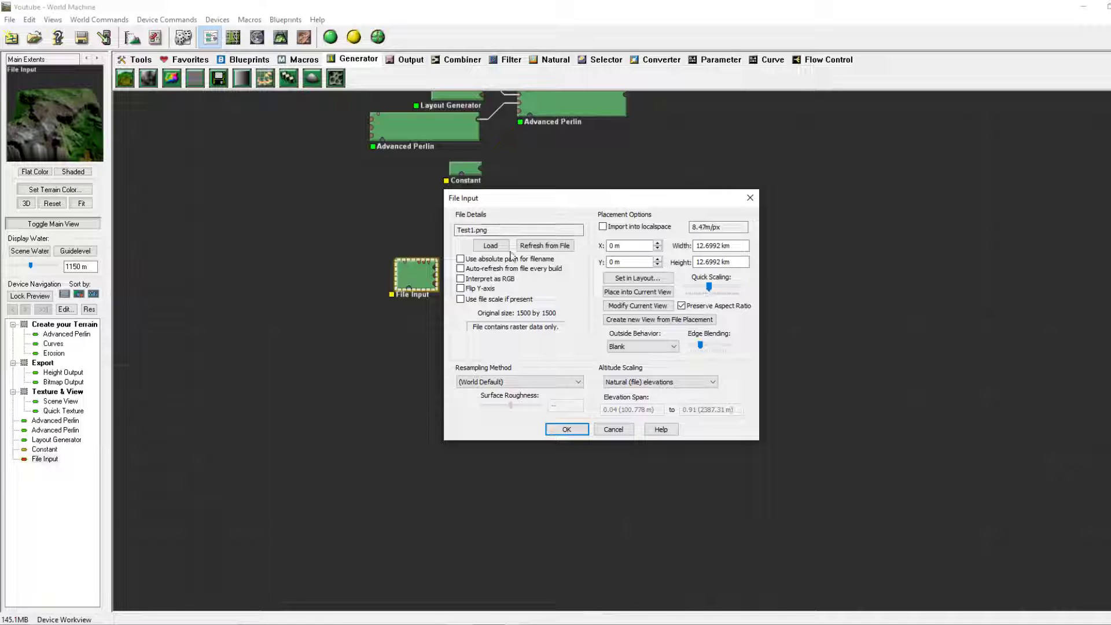
left_click(566, 429)
left_click(281, 37)
left_click_drag(689, 210, 544, 243)
left_click(211, 37)
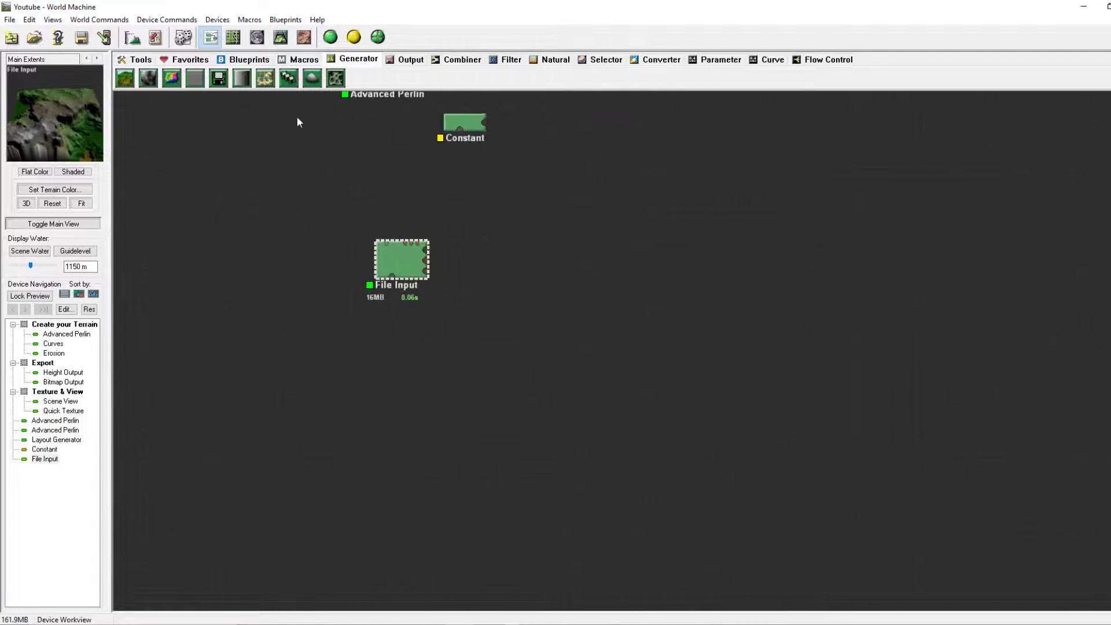
Add a second File Input device directly below the first and load Imagetest1.png into it, interpreted as RGB
left_click(219, 78)
left_click(405, 312)
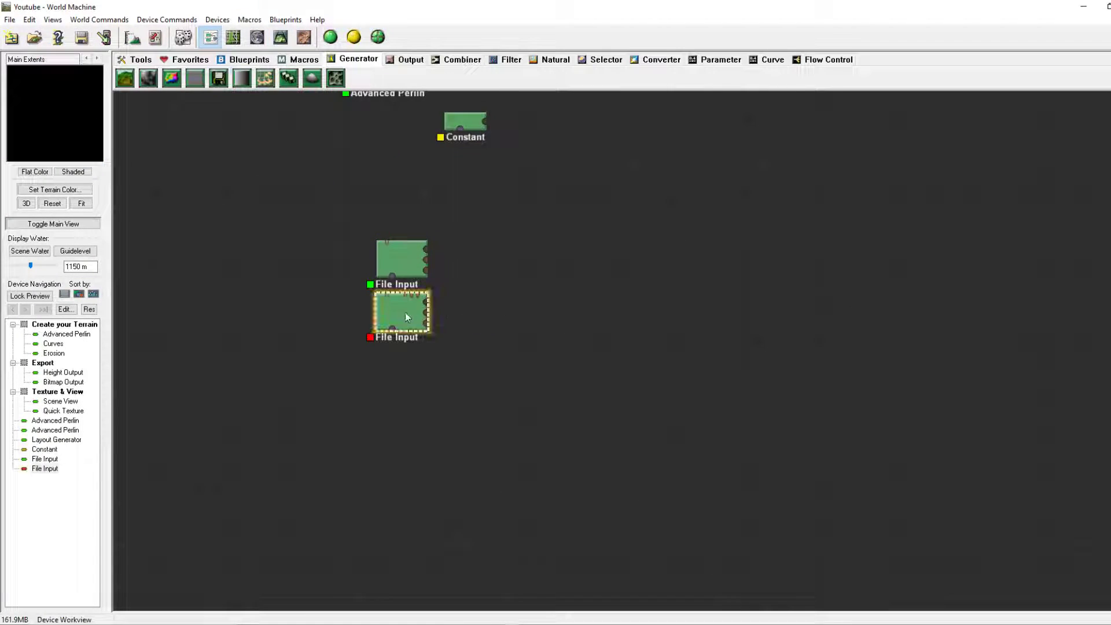
double_click(398, 311)
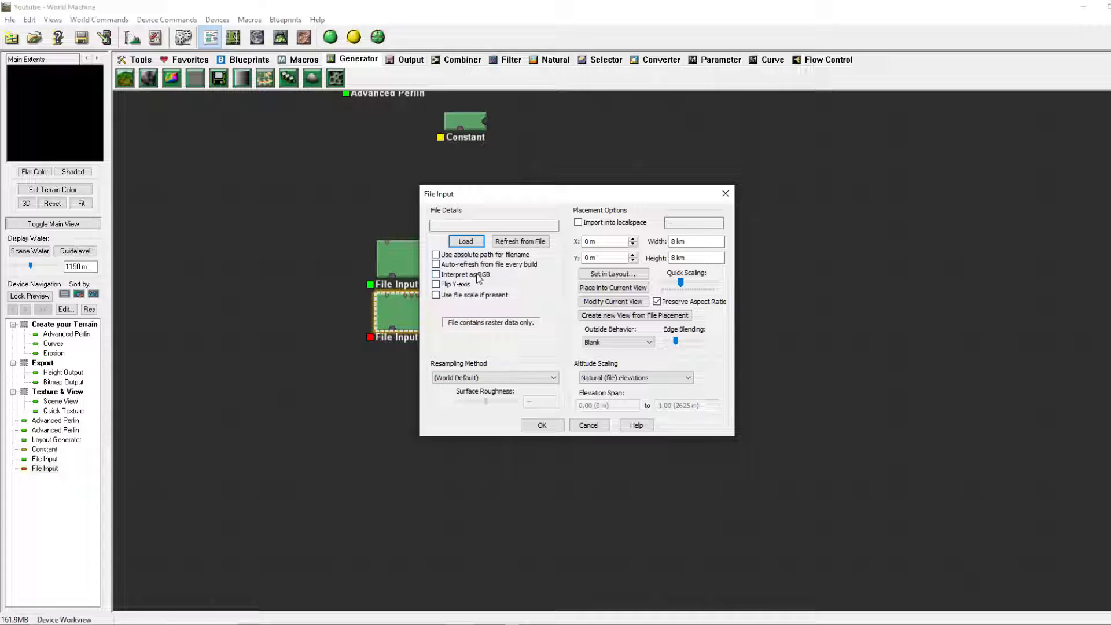
left_click(473, 246)
left_click(507, 341)
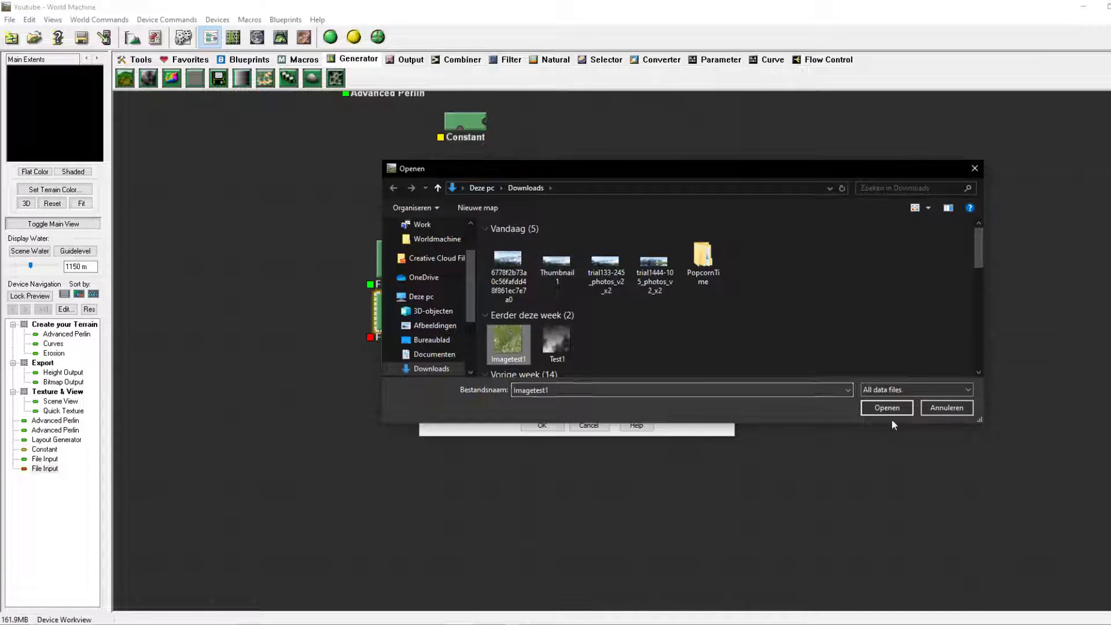
left_click(891, 408)
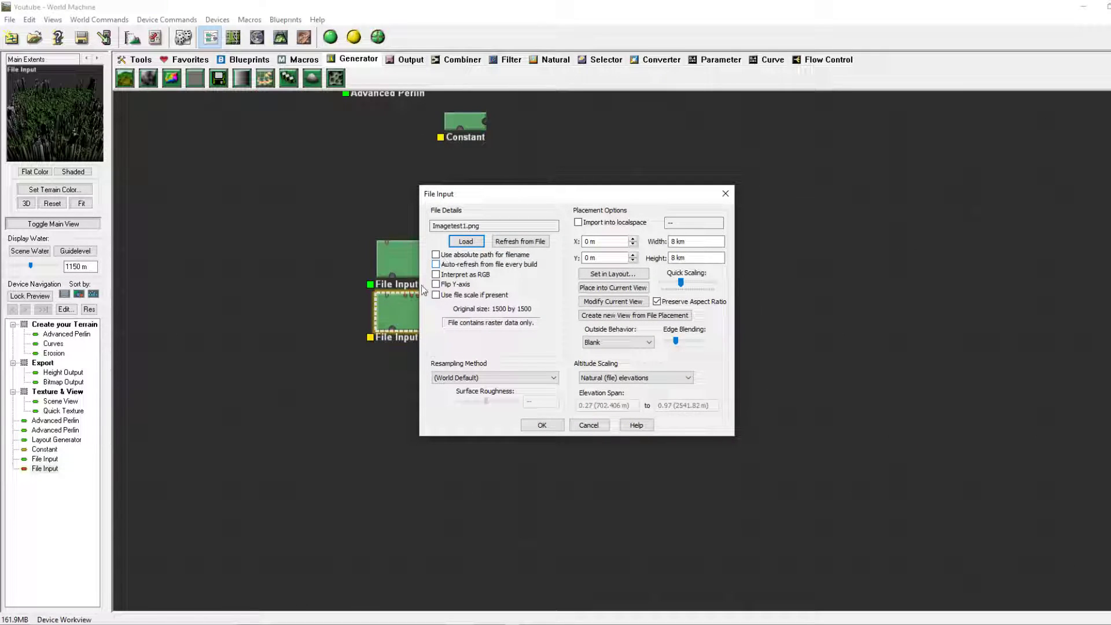
left_click(437, 275)
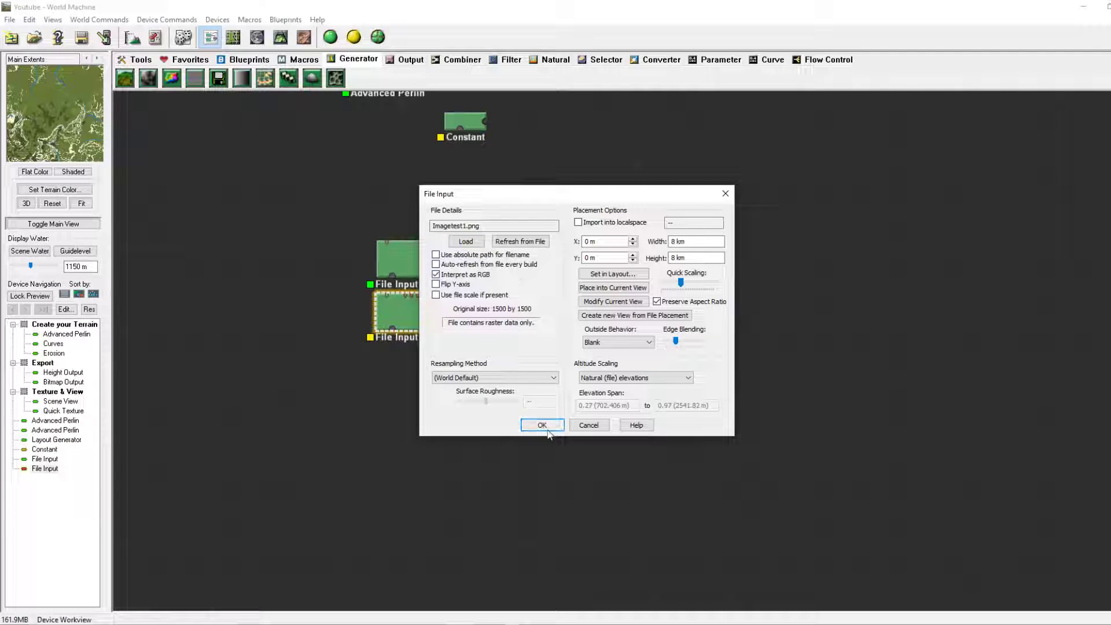
left_click(544, 426)
Add an Overlay View device and connect the heightmap and color image File Inputs to its two inputs
left_click(465, 60)
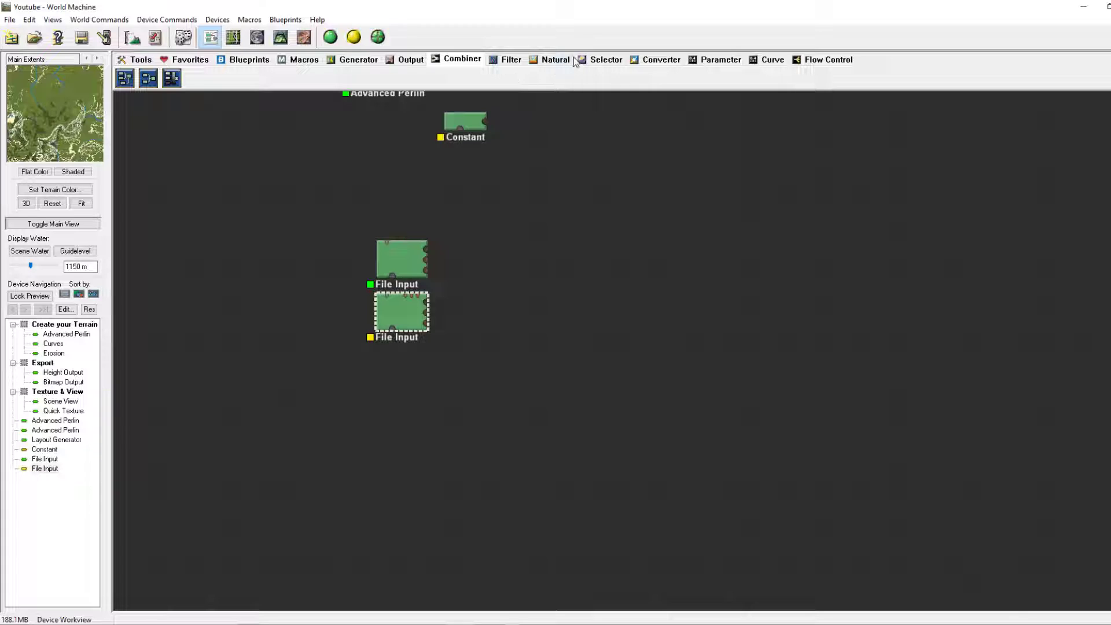
left_click(408, 59)
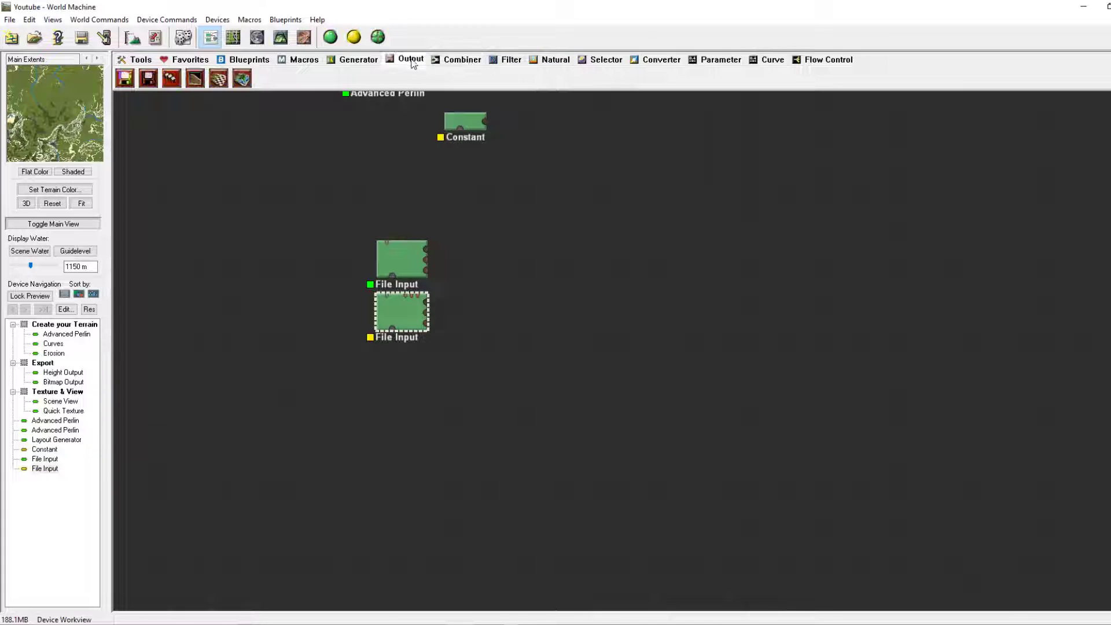
left_click(214, 83)
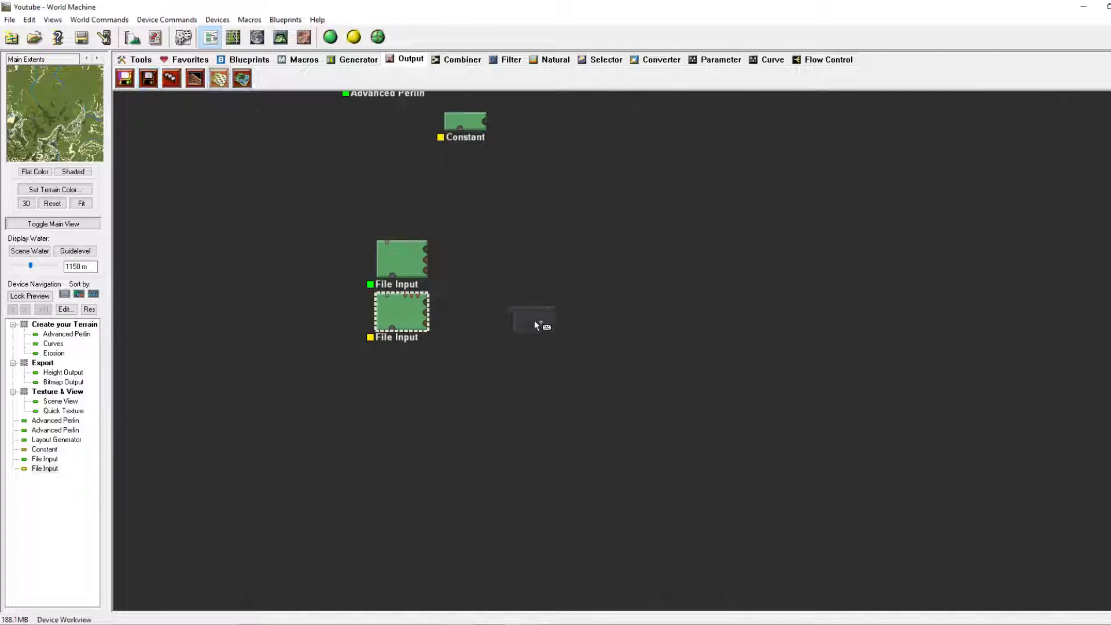
left_click(516, 314)
left_click_drag(519, 318, 421, 249)
left_click_drag(423, 309, 520, 279)
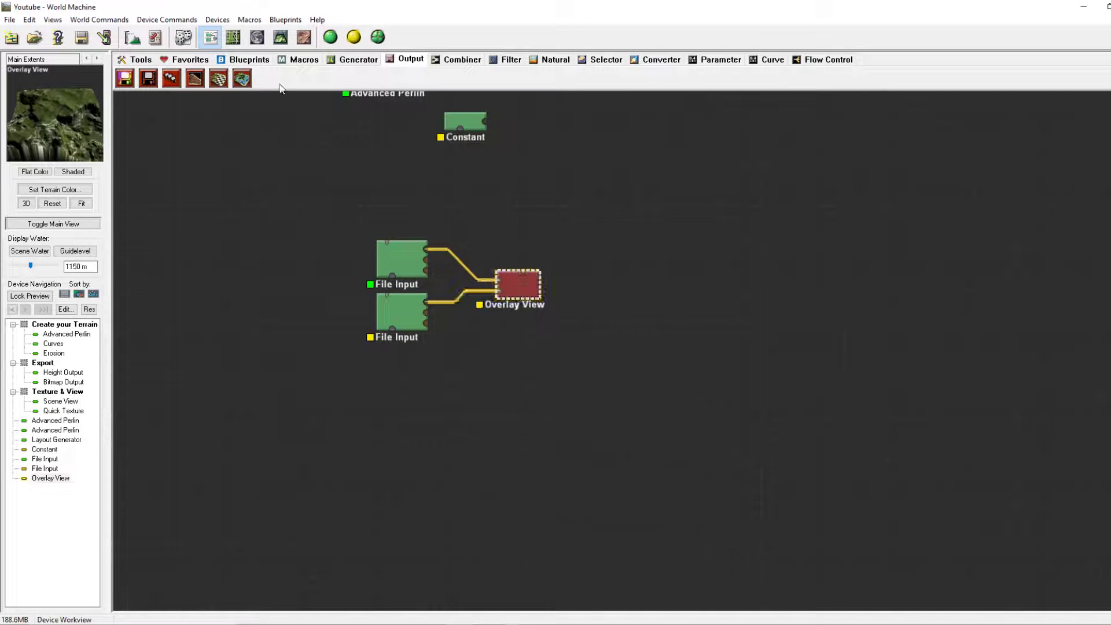
Inspect the overlaid terrain in 3D, shifting the comparison divider so the primary output fills most of the view
left_click(280, 37)
left_click_drag(762, 280, 255, 280)
left_click_drag(405, 266, 843, 238)
left_click(210, 37)
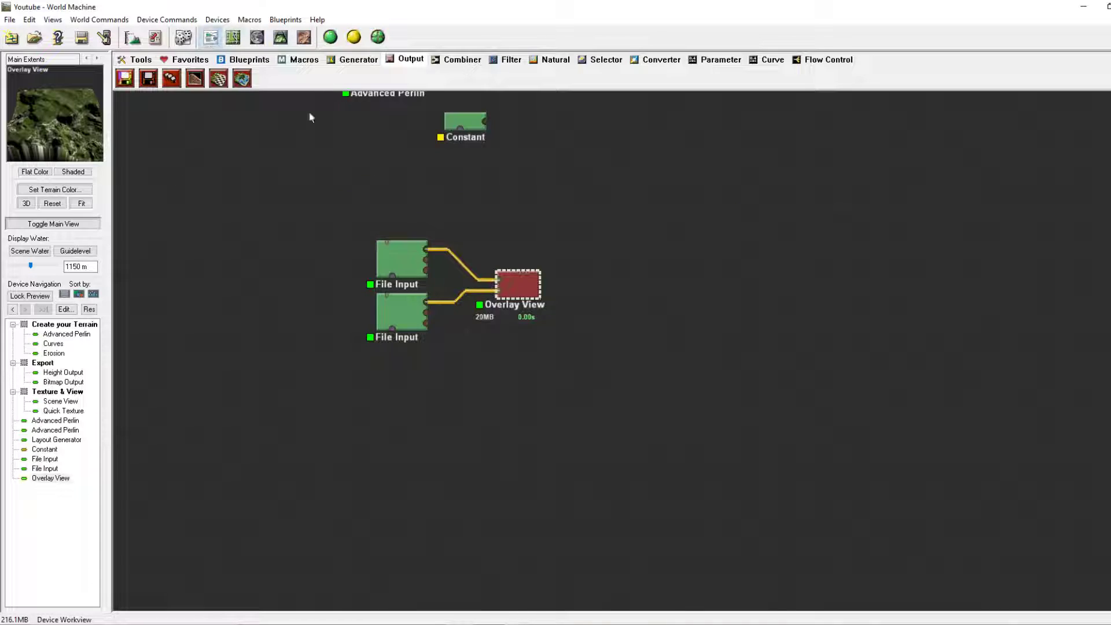
Copy the heightmap's 12.6992 km size to the Imagetest1 File Input as its width and height
double_click(410, 268)
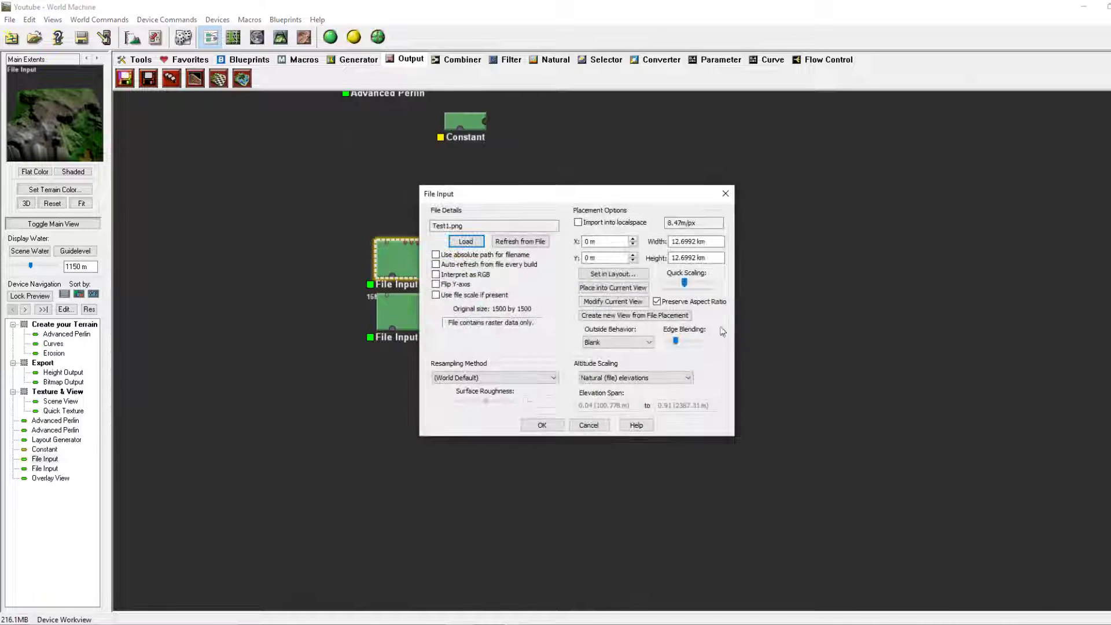
left_click_drag(697, 258, 671, 260)
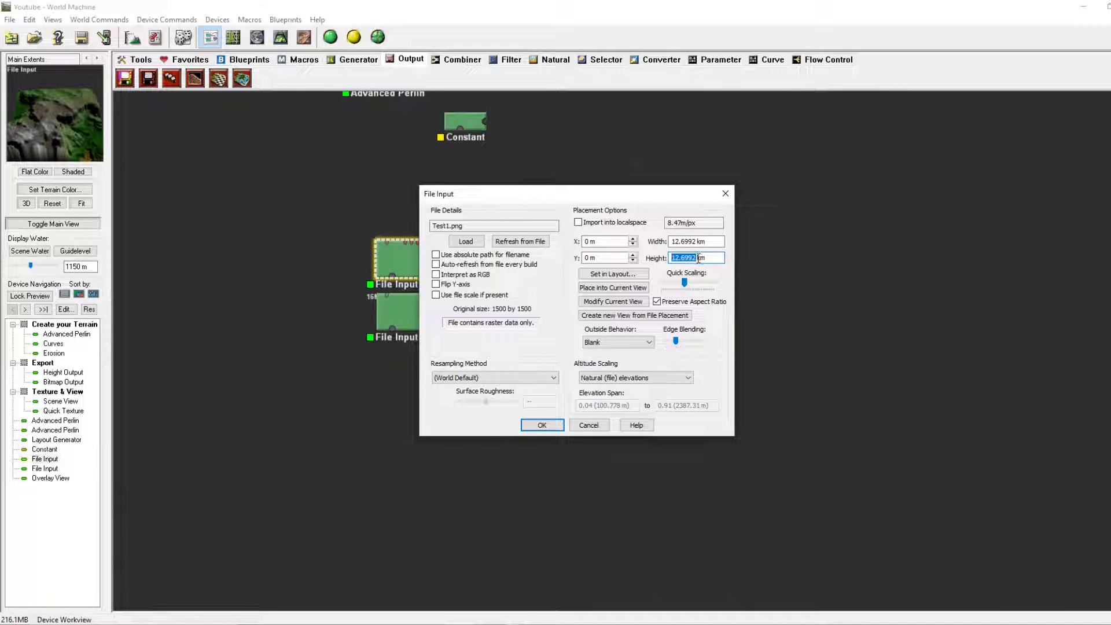
left_click(542, 425)
double_click(396, 312)
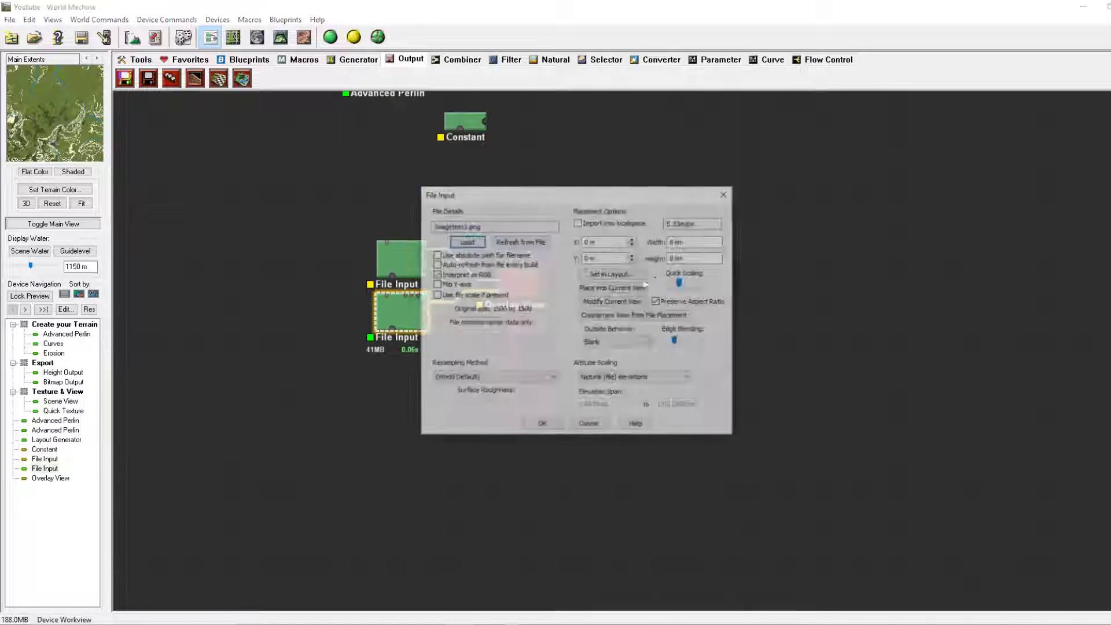
left_click(673, 258)
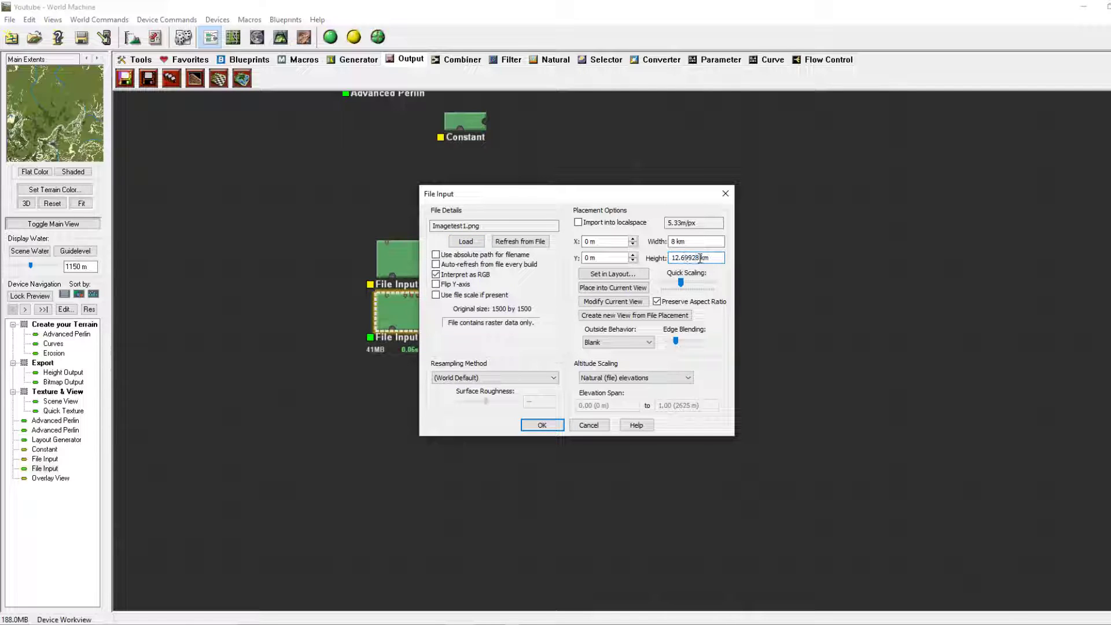
left_click(681, 242)
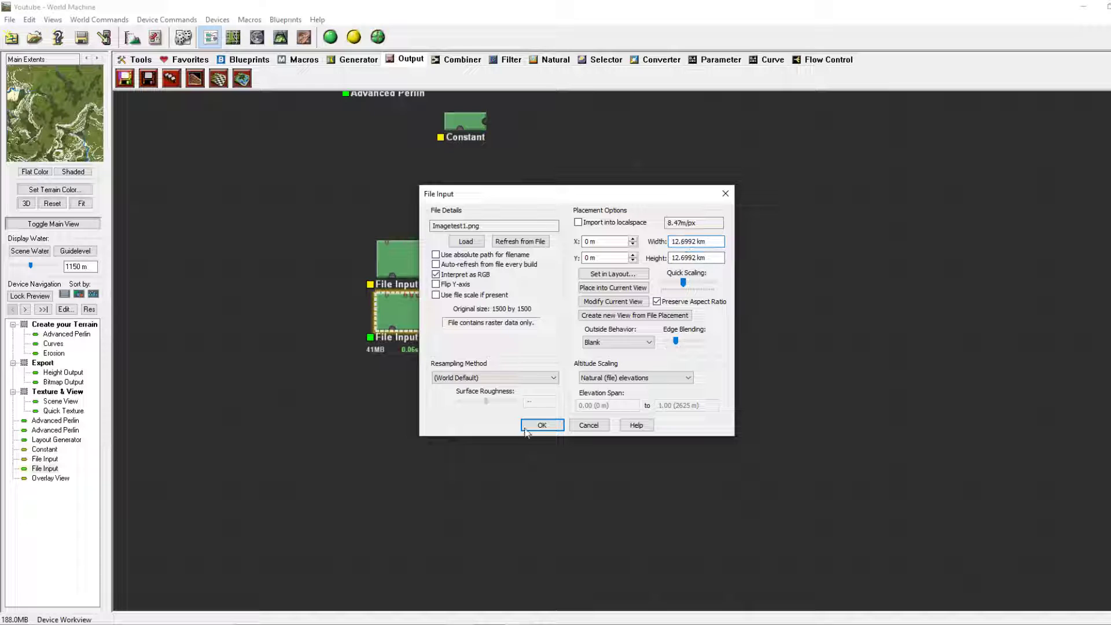
left_click(542, 425)
Examine the Overlay View terrain in 3D from several angles to check how the color image aligns with the heightmap
left_click(520, 283)
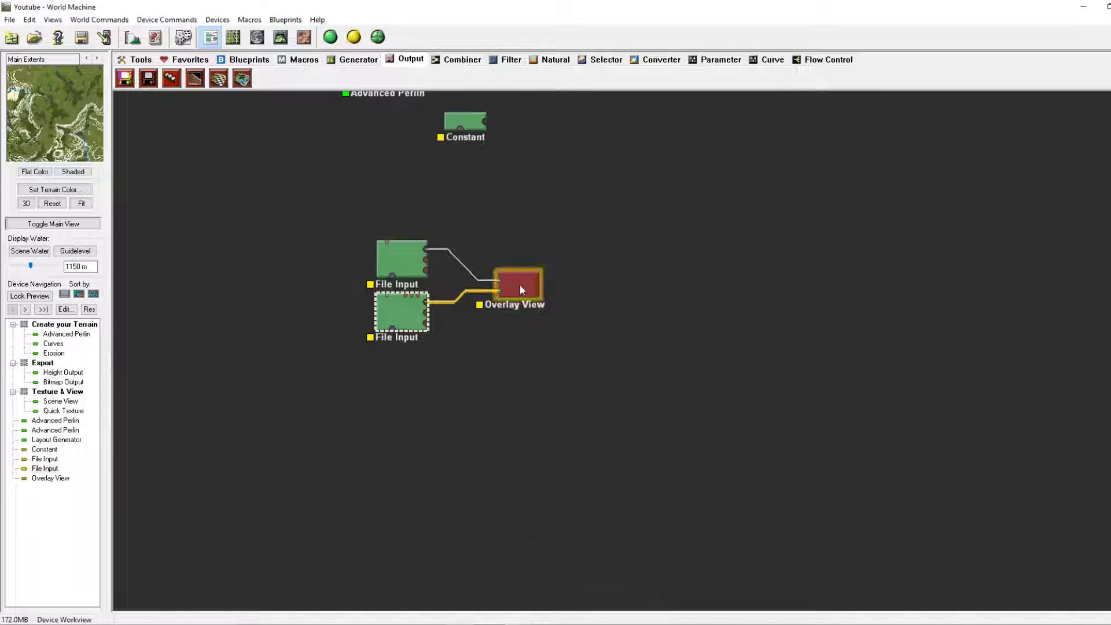
left_click(281, 38)
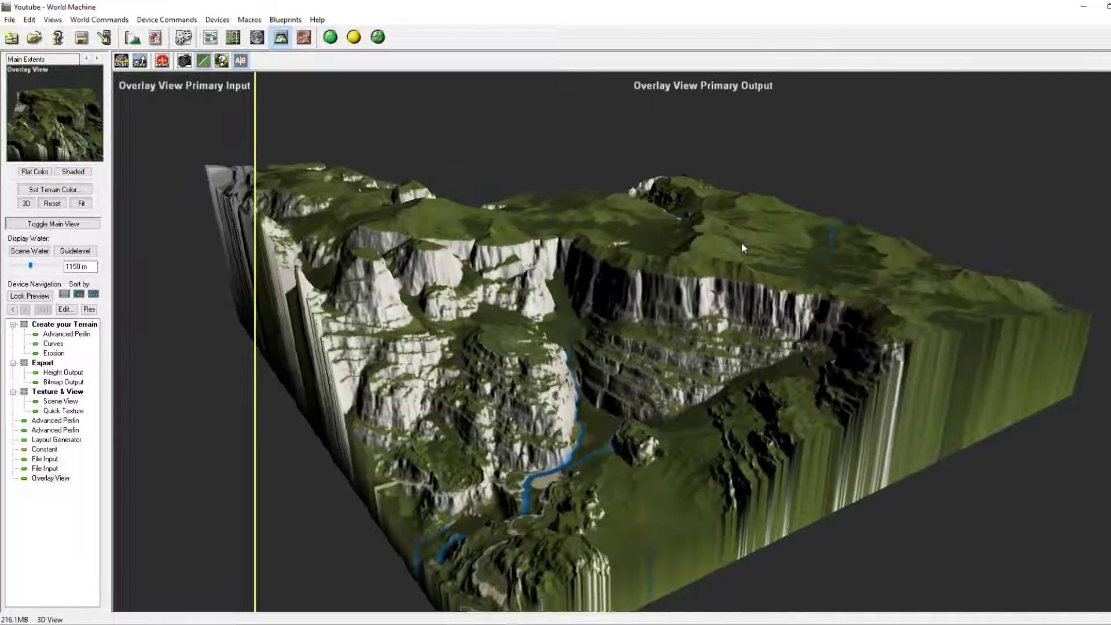
left_click_drag(743, 247, 786, 230)
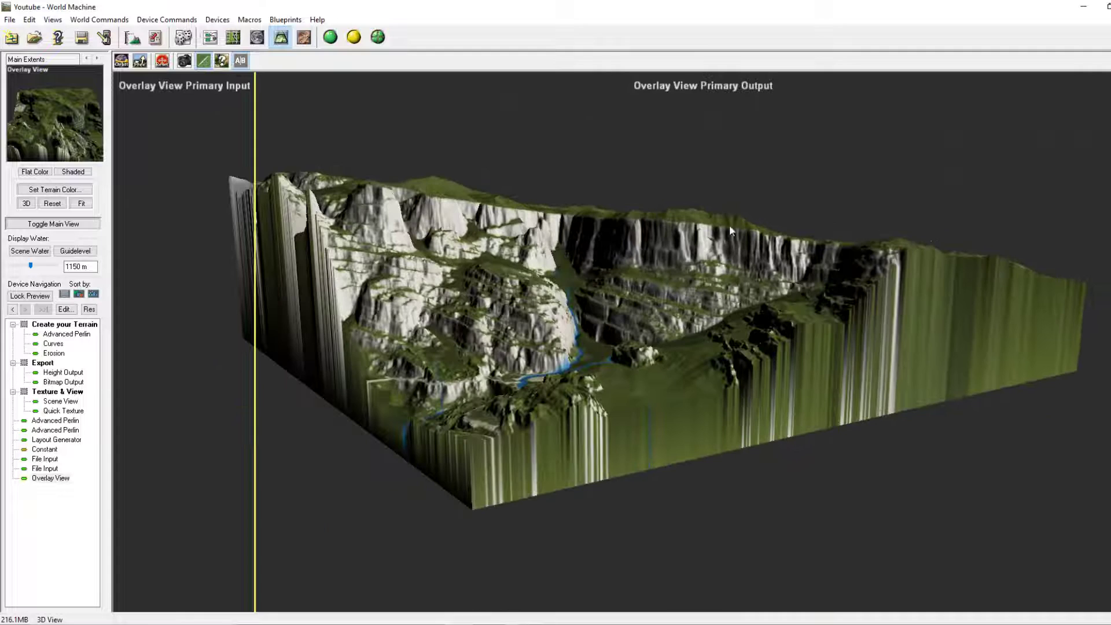
left_click(218, 38)
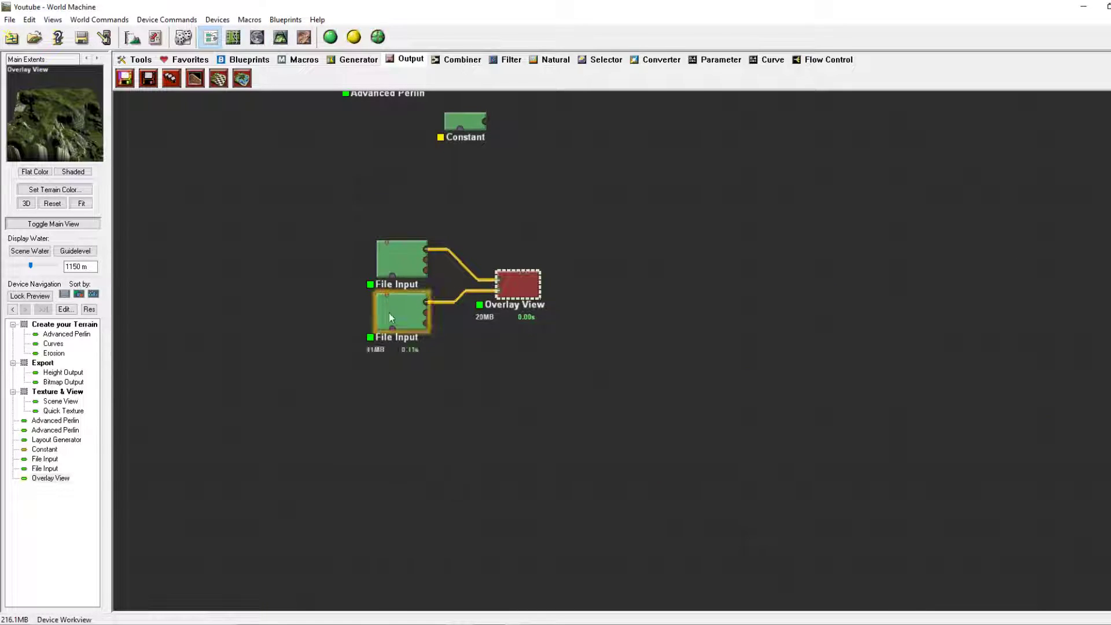
left_click(401, 262)
left_click(517, 286)
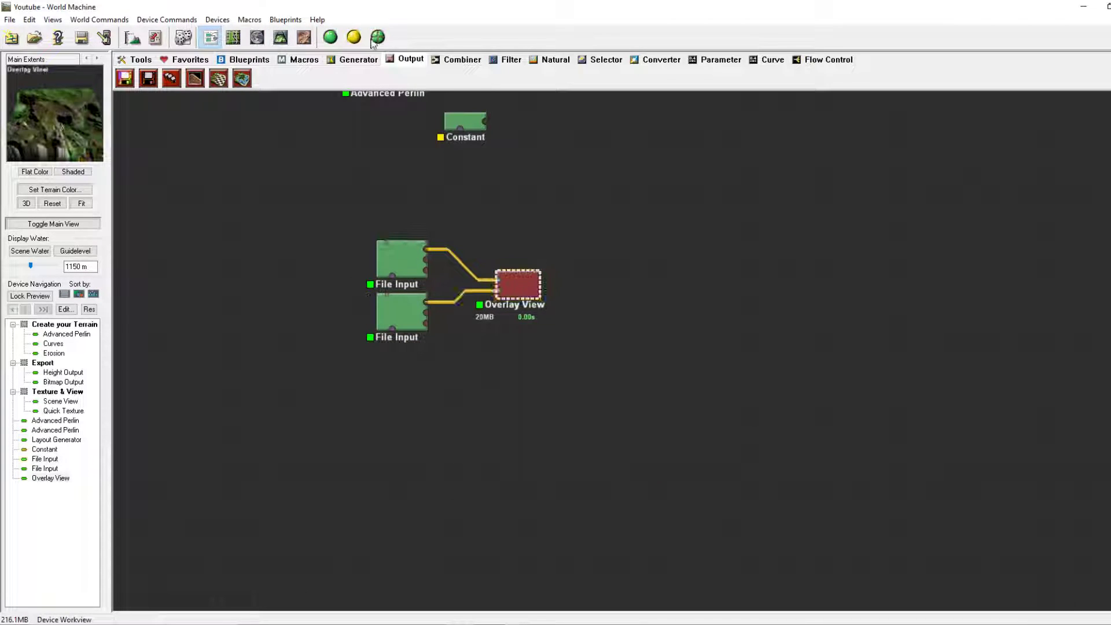
left_click(281, 37)
left_click_drag(602, 209, 571, 258)
left_click(210, 38)
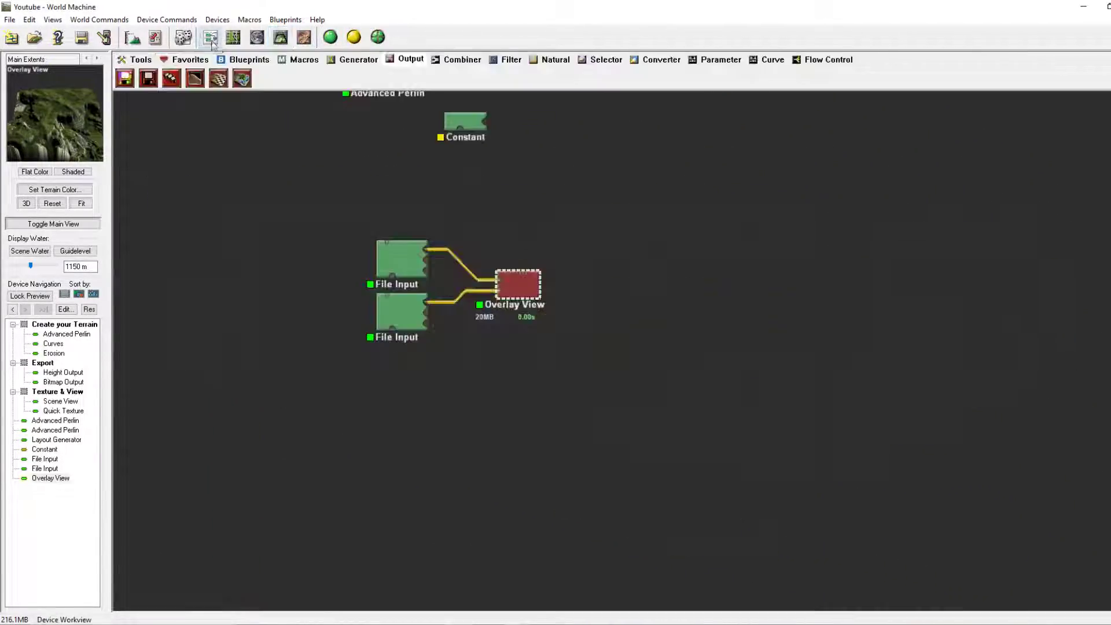
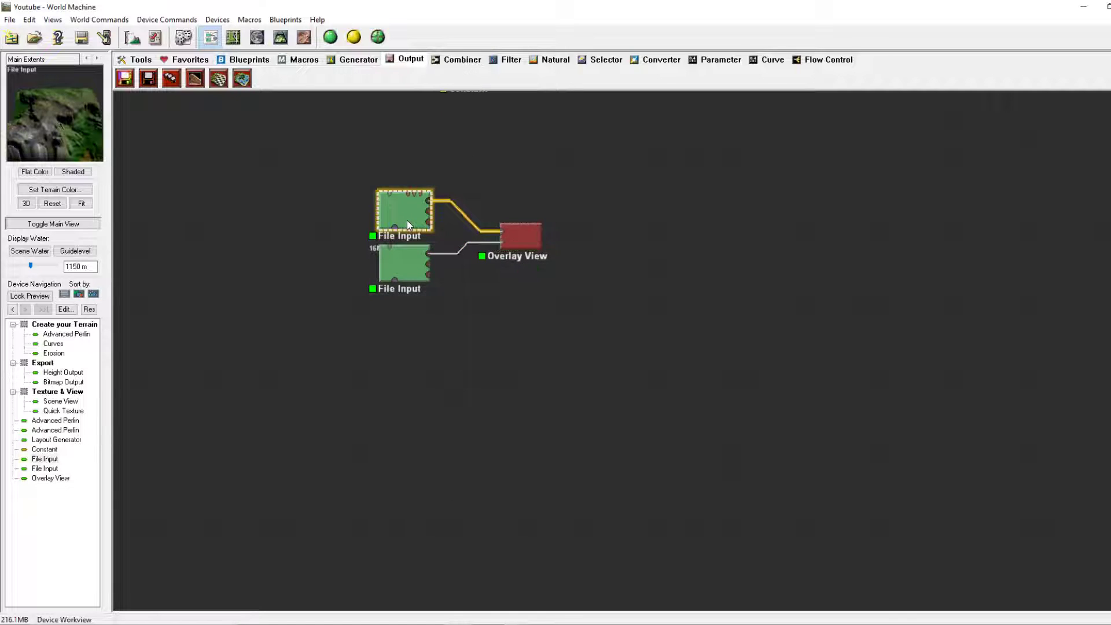
mouse_move(684, 285)
left_mouse_down()
mouse_move(696, 283)
mouse_move(670, 292)
mouse_move(684, 286)
left_mouse_up()
left_click(633, 238)
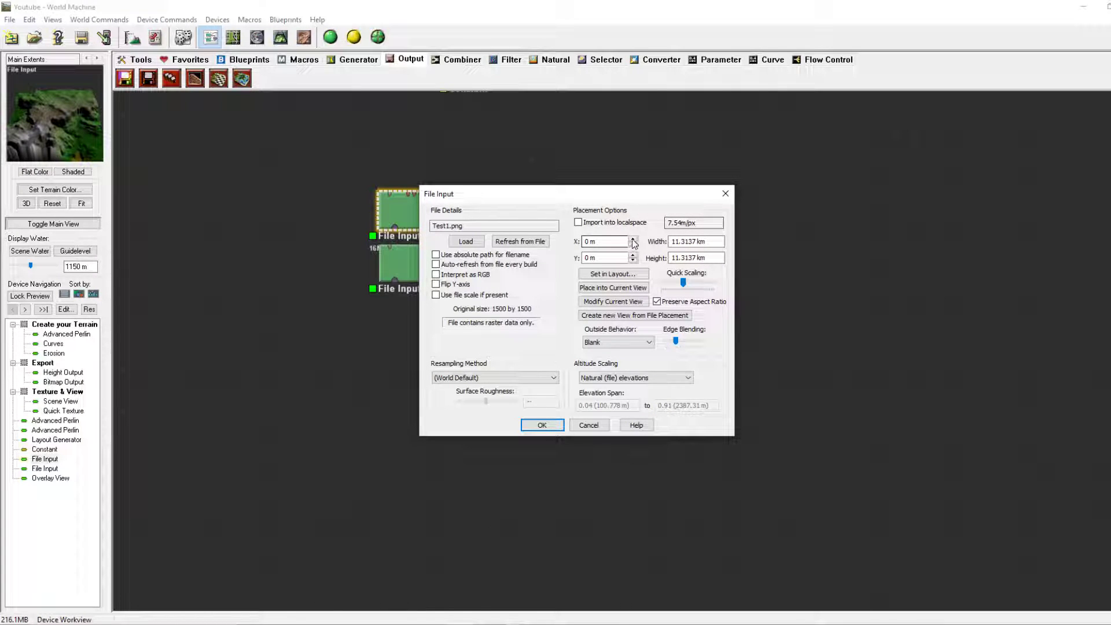
left_click(633, 244)
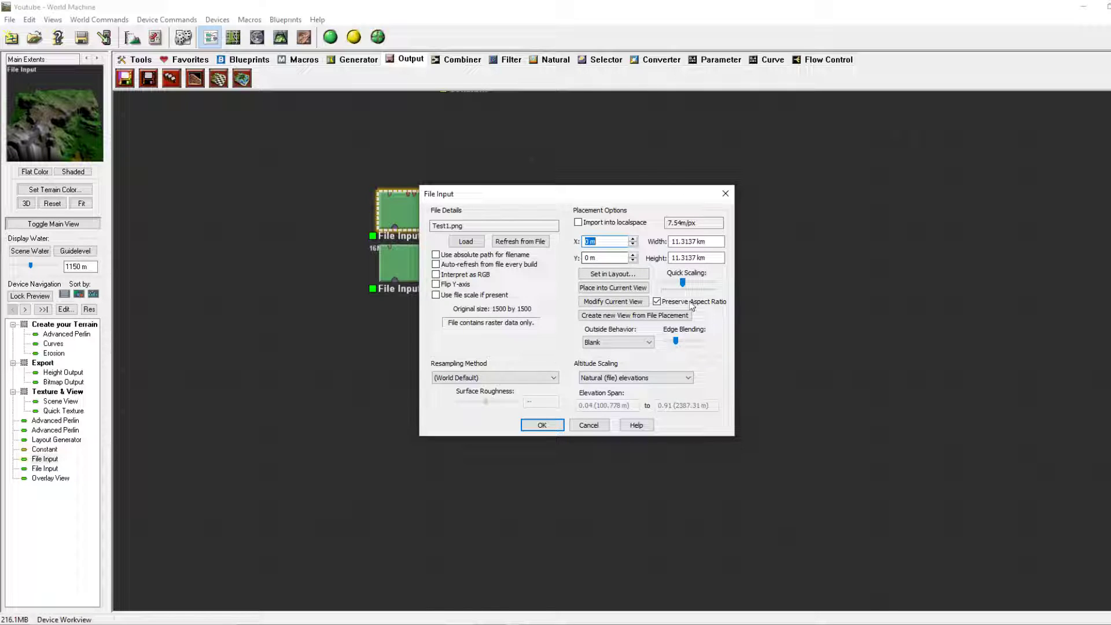
left_click_drag(676, 343, 672, 342)
left_click(723, 195)
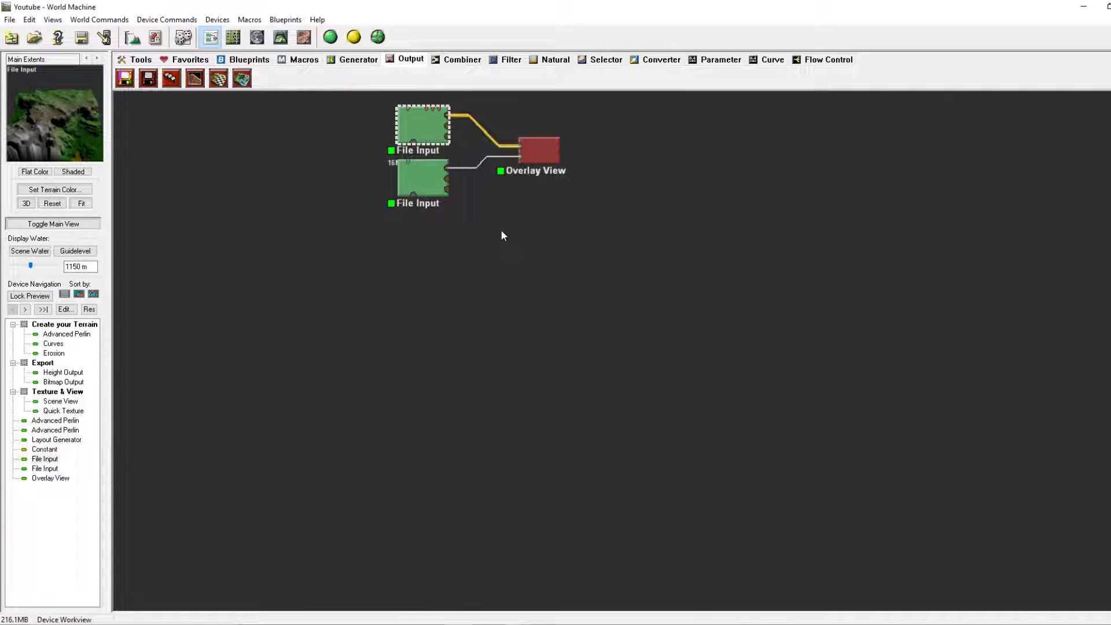
Add a Gradient device to the workview below the two File Inputs
right_click_drag(501, 229, 481, 179)
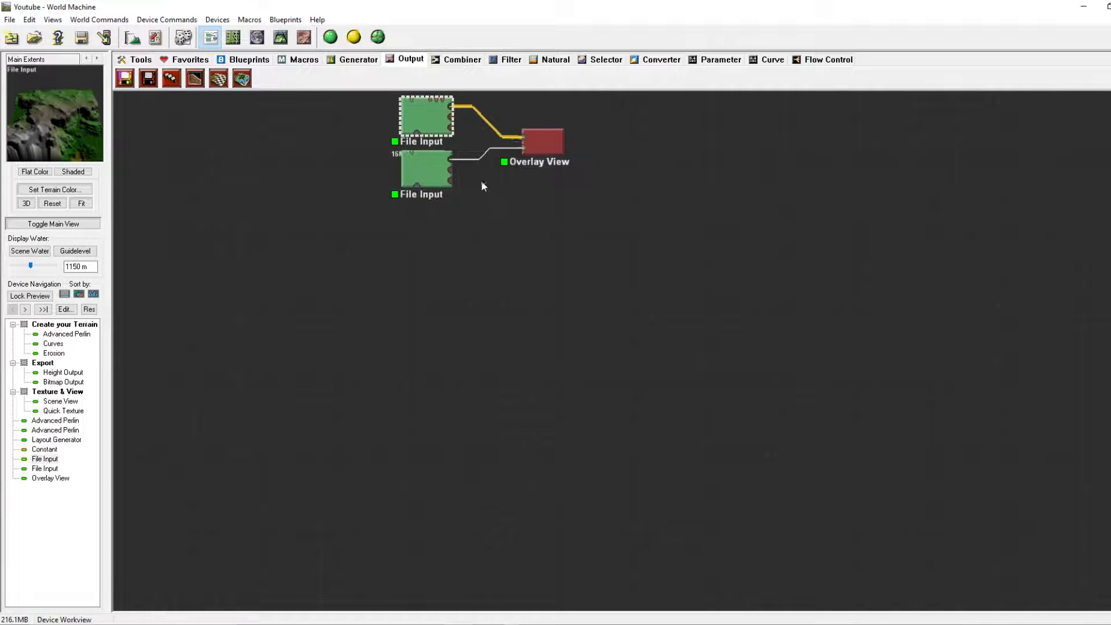
left_click(357, 60)
left_click_drag(265, 77, 440, 294)
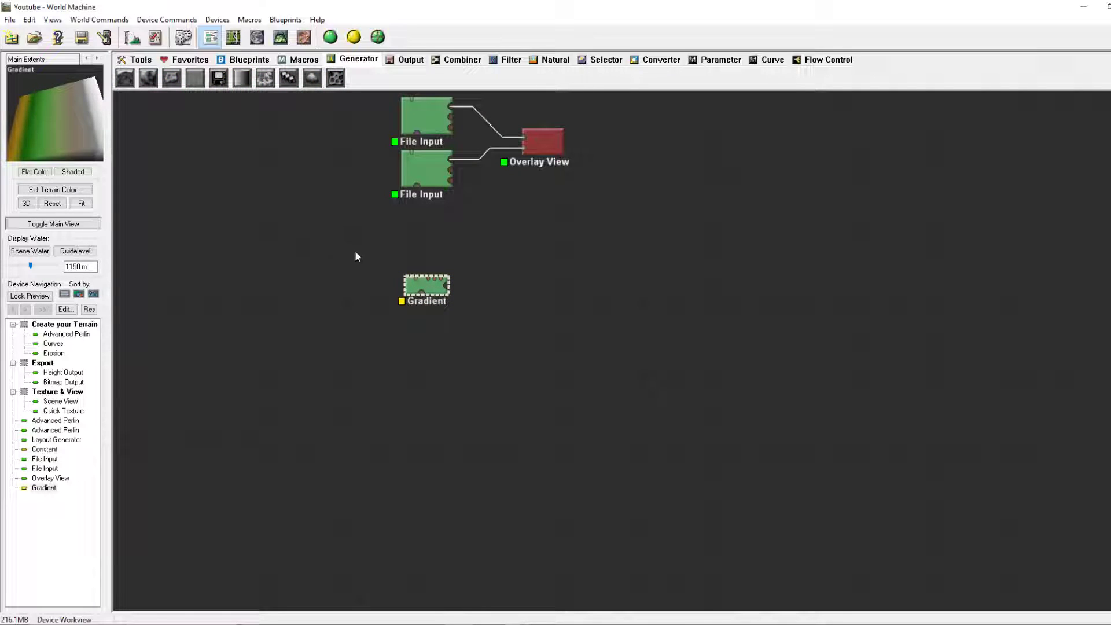
right_click_drag(355, 251, 352, 273)
right_click_drag(512, 249, 496, 288)
left_click(479, 262)
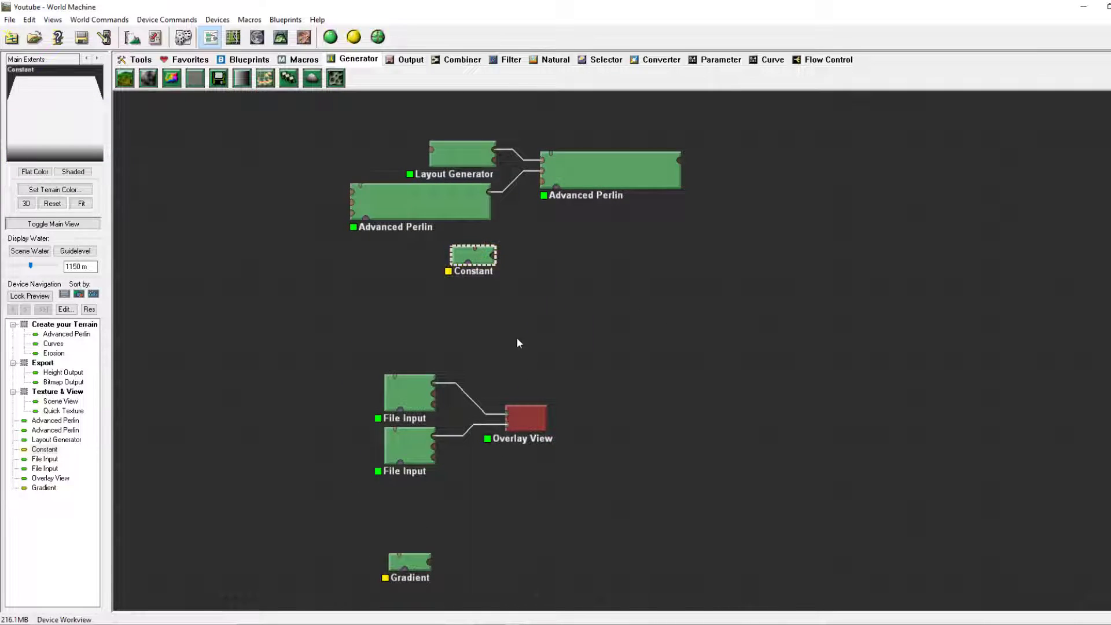
right_click_drag(414, 419, 415, 394)
Reduce the Gradient device's width to 3.77156 km
double_click(420, 389)
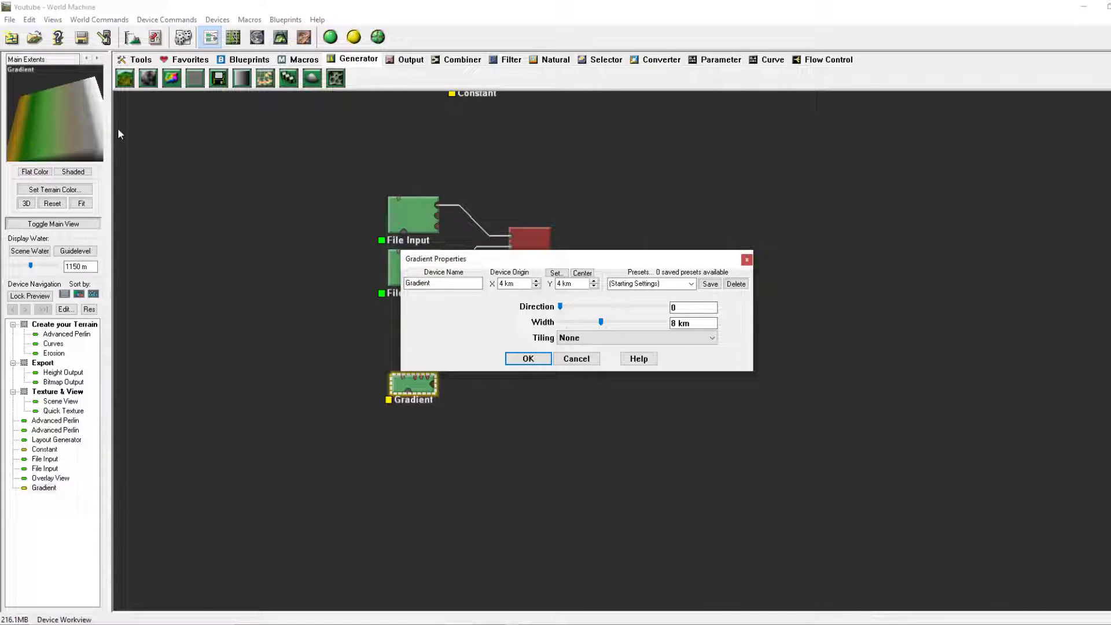
mouse_move(561, 307)
left_mouse_down()
mouse_move(665, 302)
mouse_move(559, 304)
left_mouse_up()
double_click(503, 283)
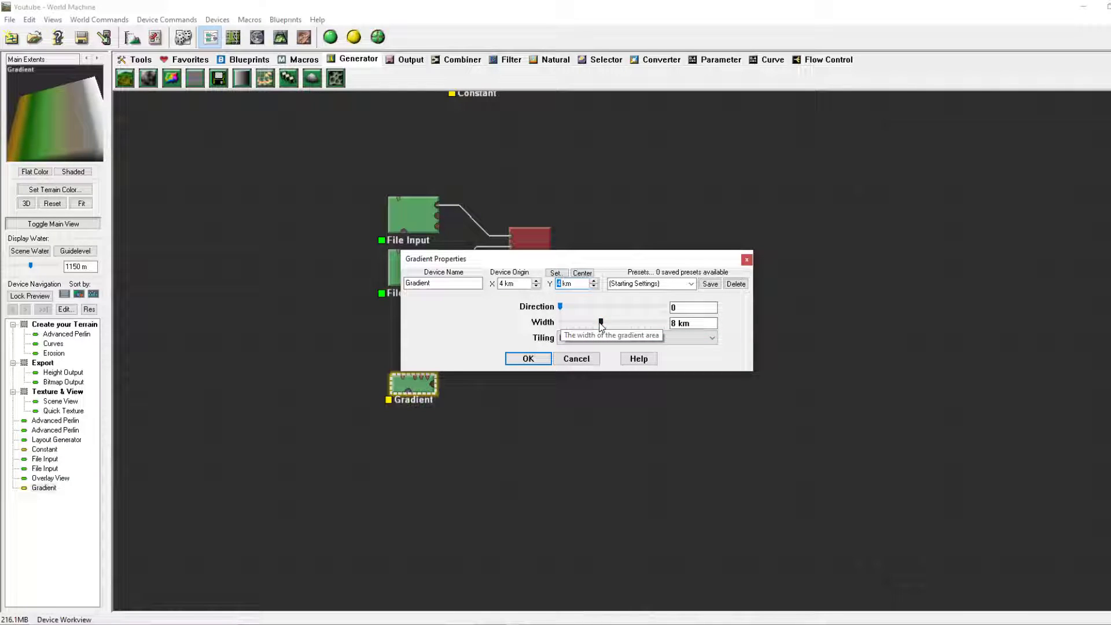
double_click(672, 323)
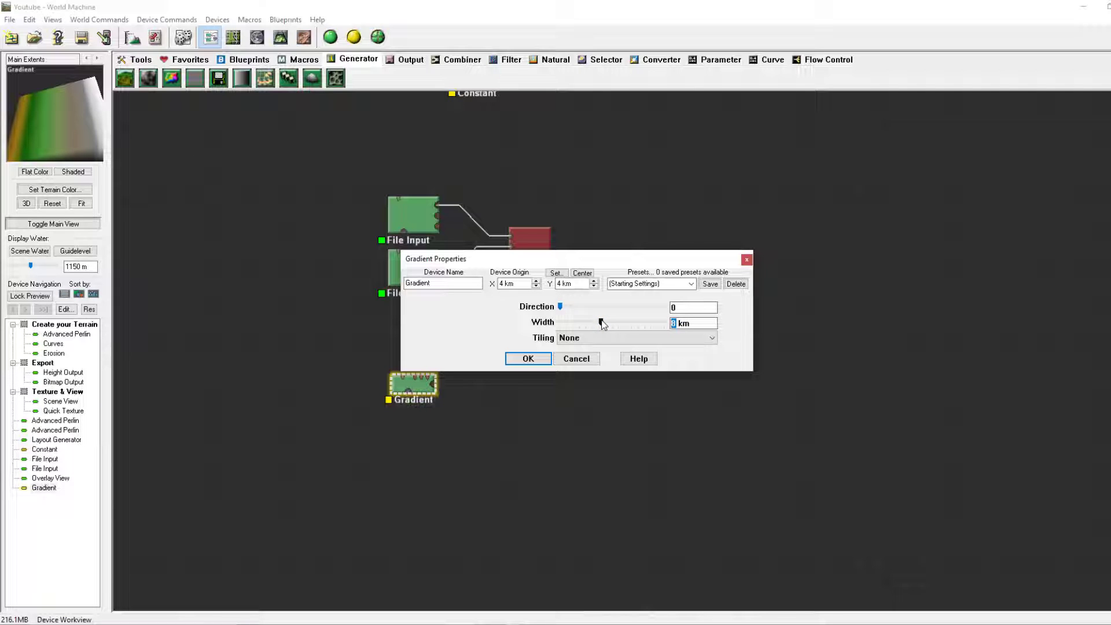
mouse_move(600, 322)
left_mouse_down()
mouse_move(630, 324)
mouse_move(580, 325)
left_mouse_up()
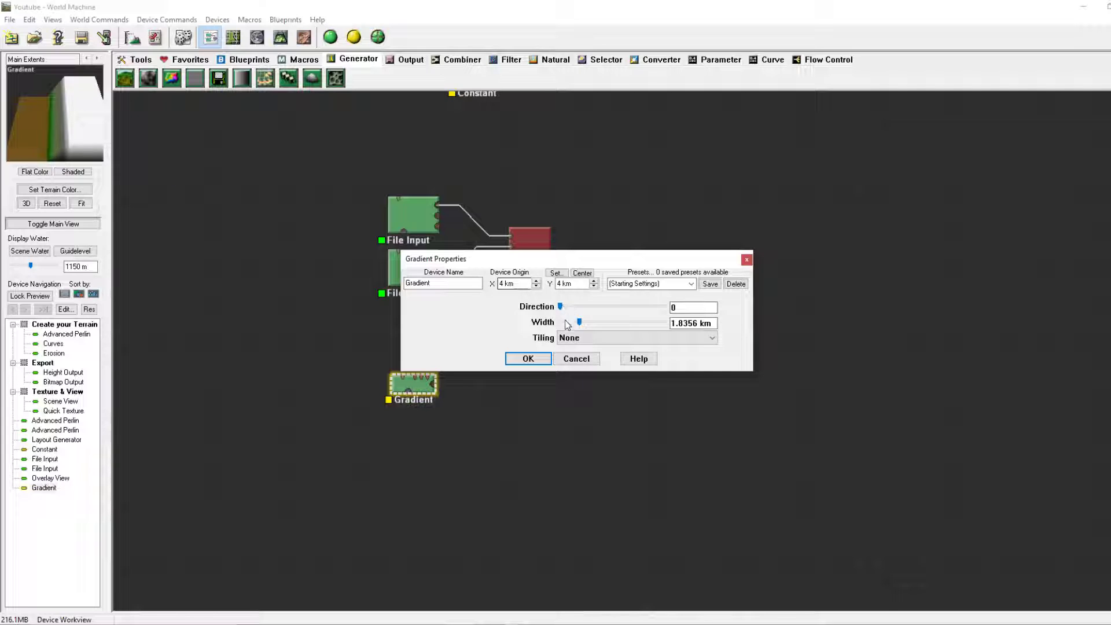
mouse_move(578, 323)
left_mouse_down()
mouse_move(601, 322)
mouse_move(589, 323)
left_mouse_up()
Set the Gradient's tiling to Linear and narrow its width to 1.59993 km
left_click(569, 337)
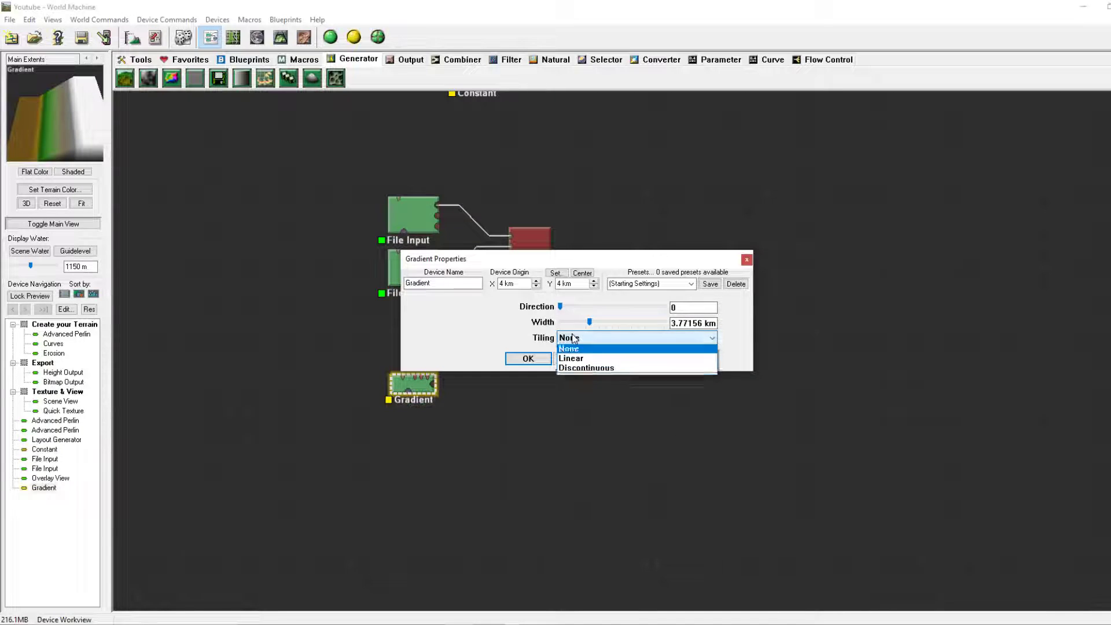
left_click(584, 361)
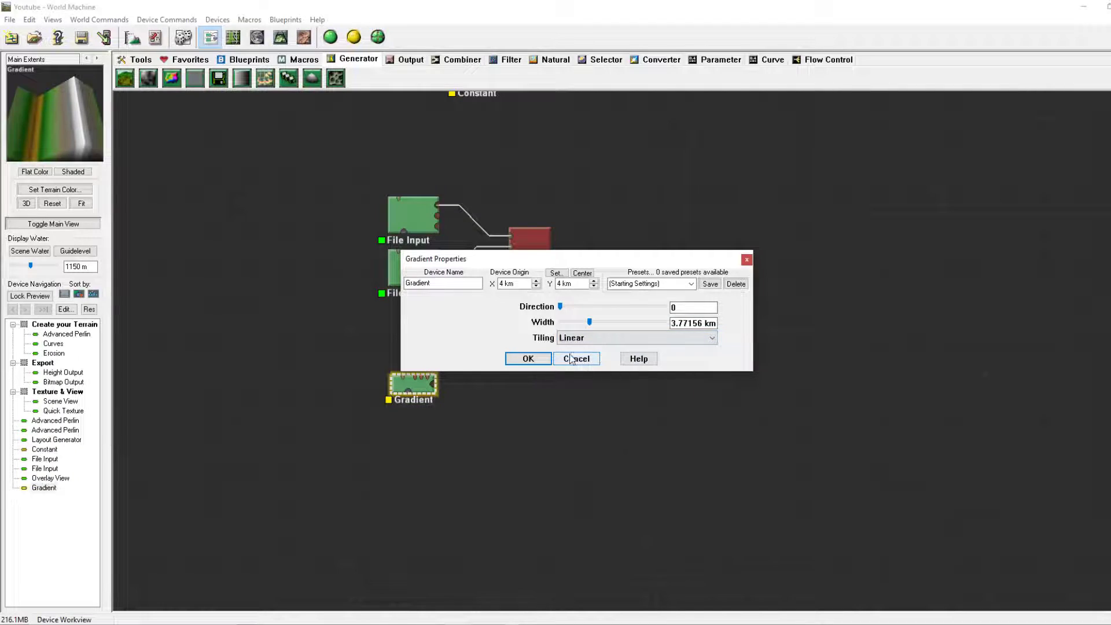
mouse_move(591, 326)
left_mouse_down()
mouse_move(572, 326)
mouse_move(592, 325)
mouse_move(578, 335)
mouse_move(589, 334)
left_mouse_up()
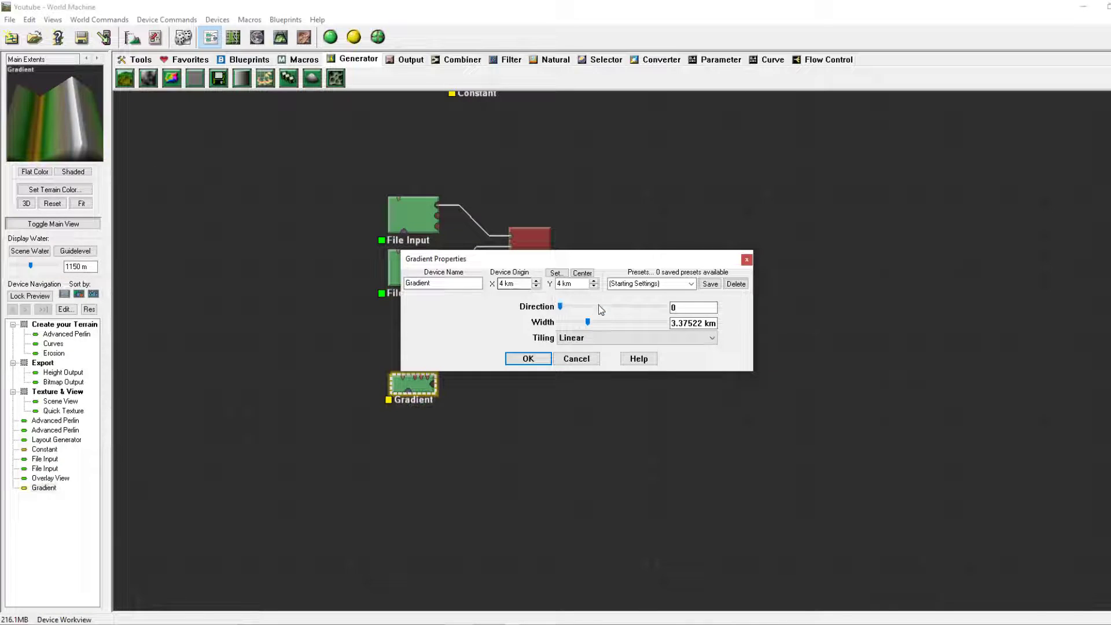
left_click_drag(589, 327, 579, 327)
left_click(525, 359)
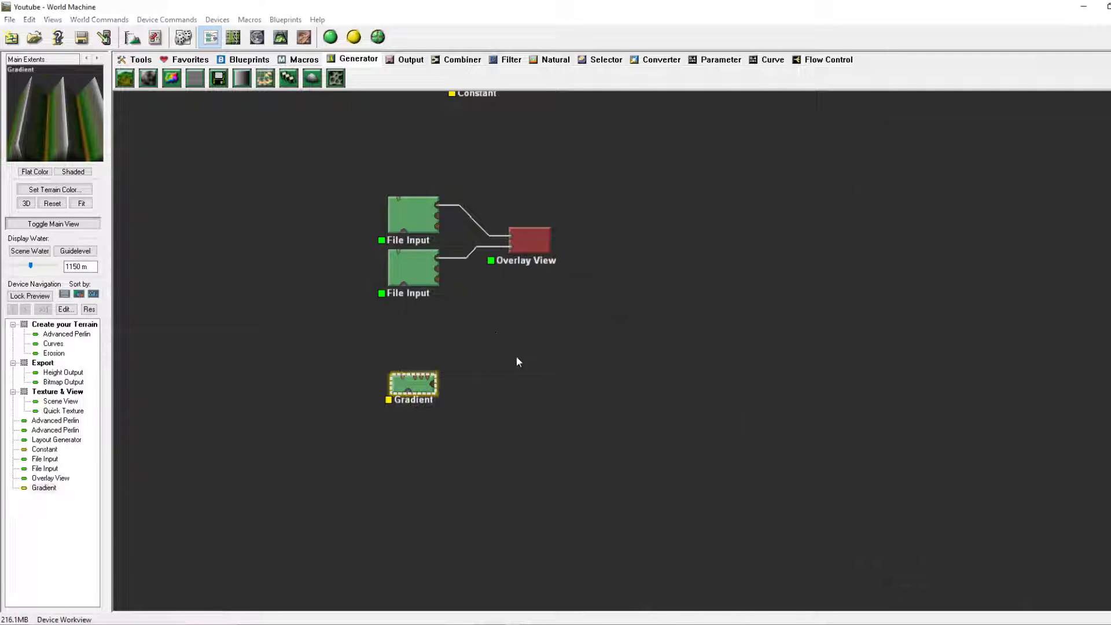
Examine the linearly tiled gradient's ridges in 3D and return to the device workview
left_click(280, 39)
scroll(634, 354, "up", 5)
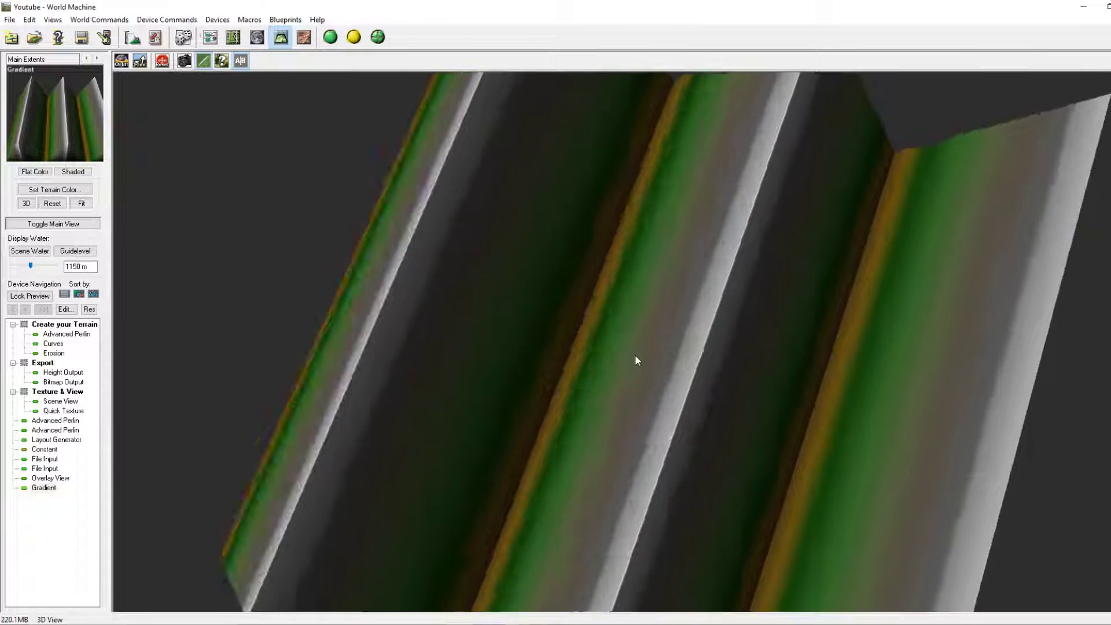
scroll(541, 206, "down", 5)
left_click(210, 37)
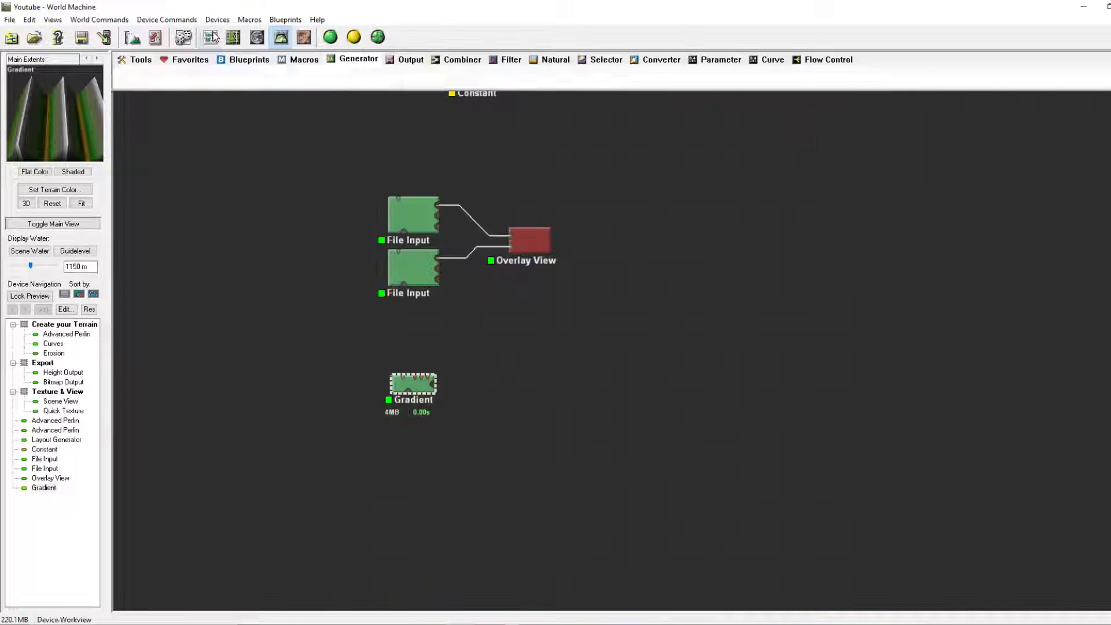
Set the Gradient's tiling to Discontinuous and its width to 3.01176 km
double_click(419, 395)
mouse_move(558, 308)
left_mouse_down()
mouse_move(589, 314)
mouse_move(654, 296)
mouse_move(559, 304)
left_mouse_up()
left_click(575, 339)
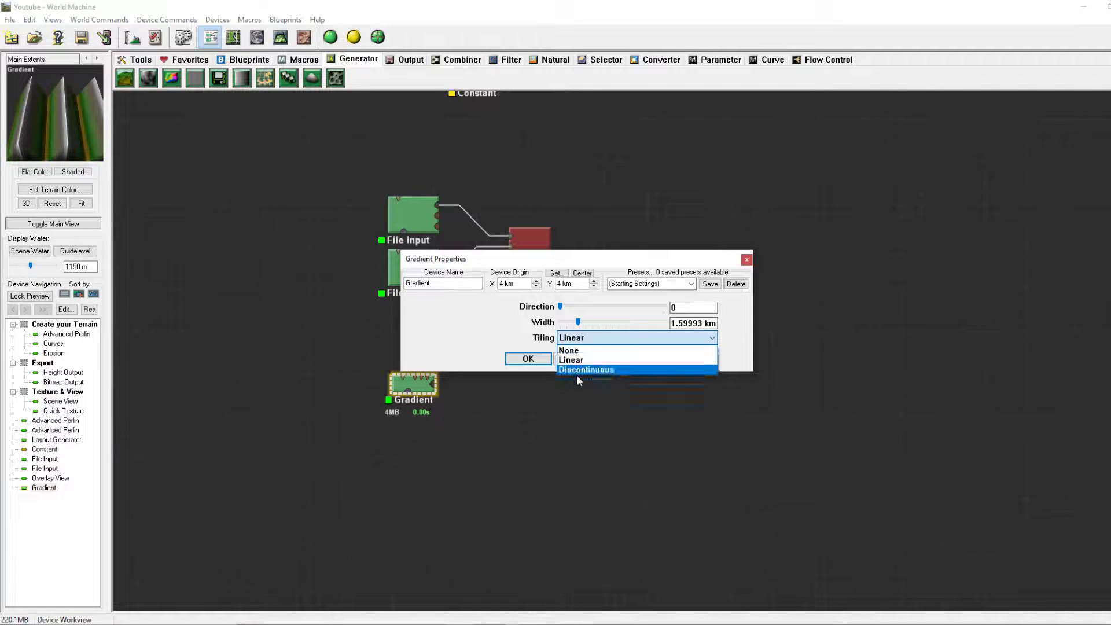
left_click(607, 370)
mouse_move(577, 321)
left_mouse_down()
mouse_move(600, 327)
mouse_move(571, 335)
mouse_move(586, 334)
left_mouse_up()
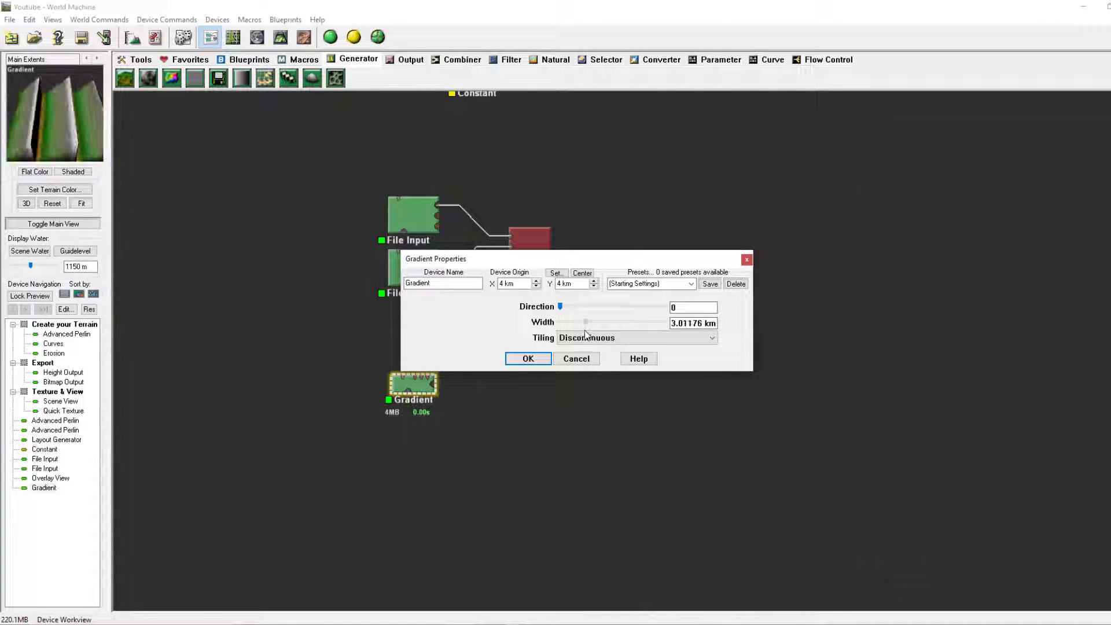
left_click(528, 359)
Inspect the slopes and vertical drops of the discontinuous gradient in 3D from several angles
left_click(280, 37)
left_click_drag(627, 290, 665, 113)
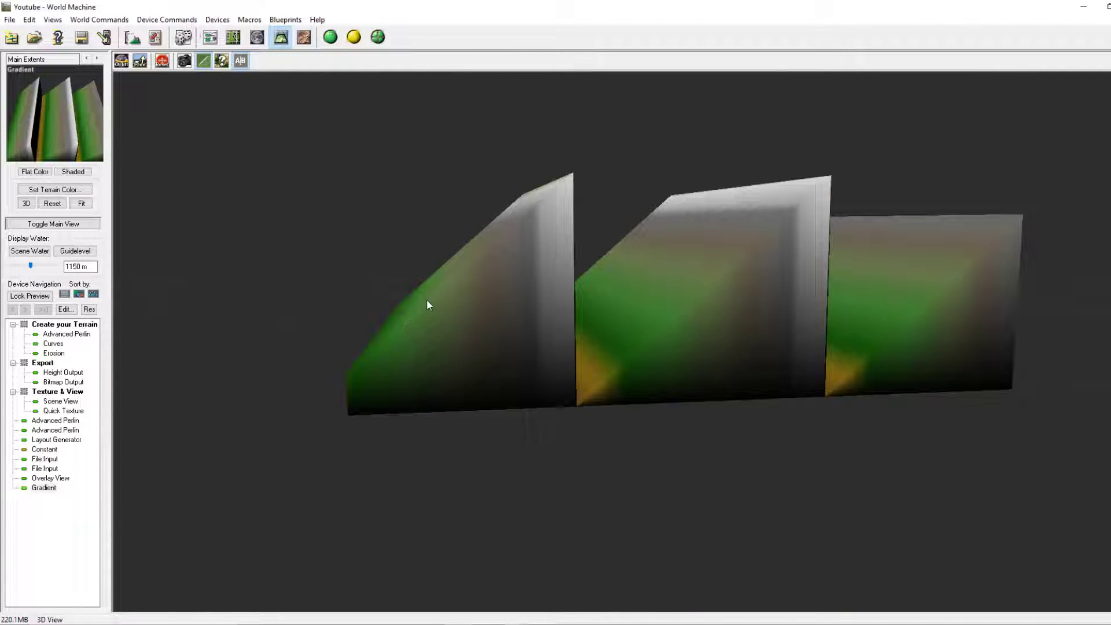
left_click_drag(678, 194, 550, 186)
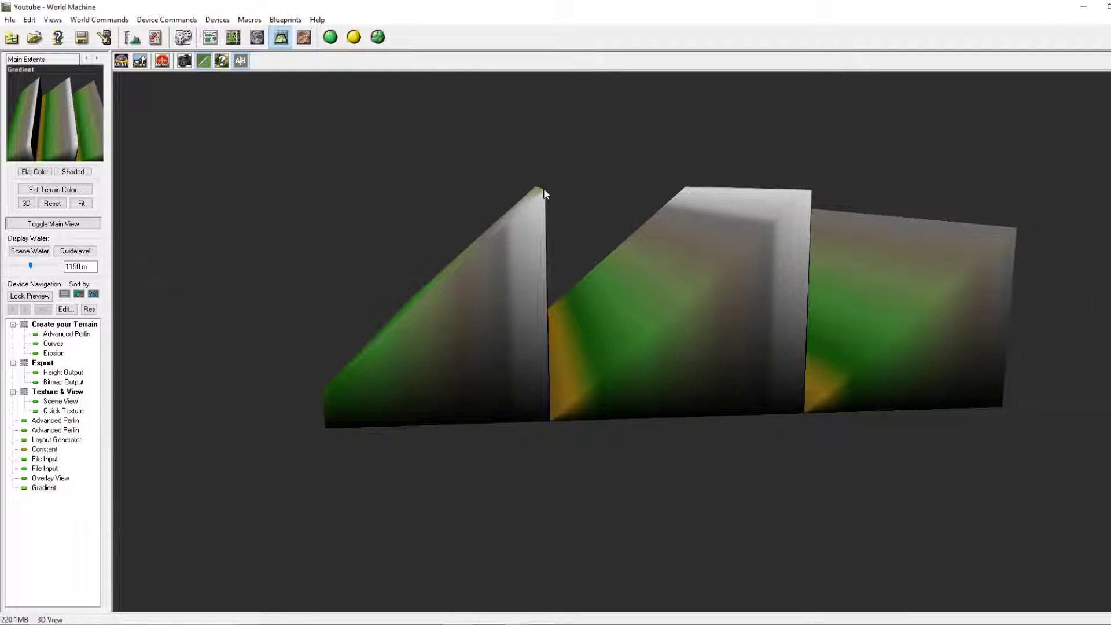
left_click_drag(603, 347, 675, 305)
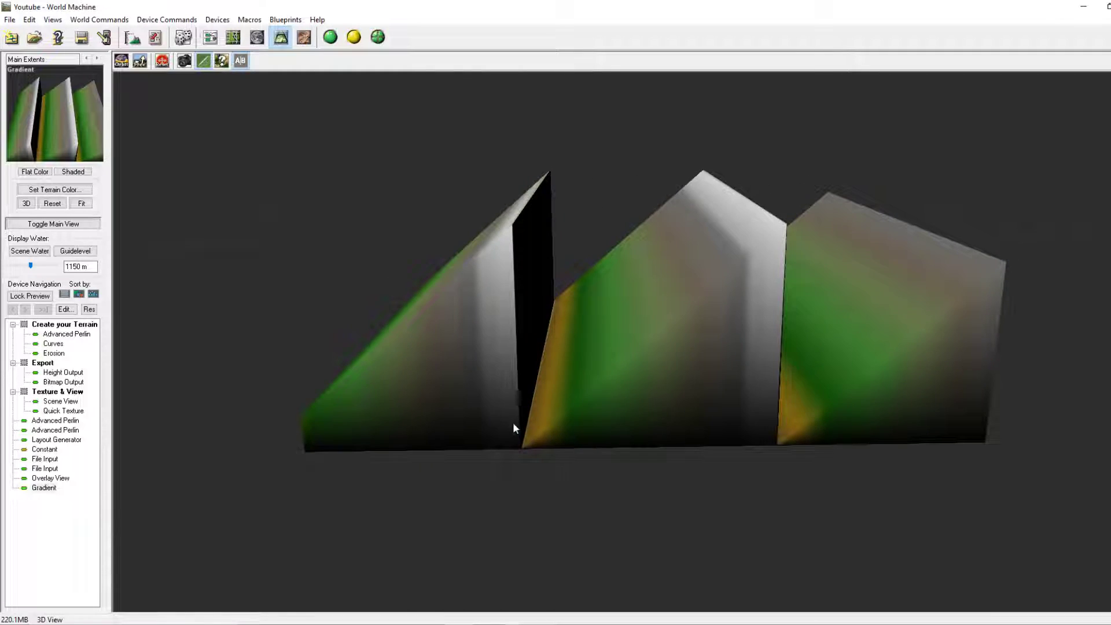
left_click_drag(772, 231, 280, 48)
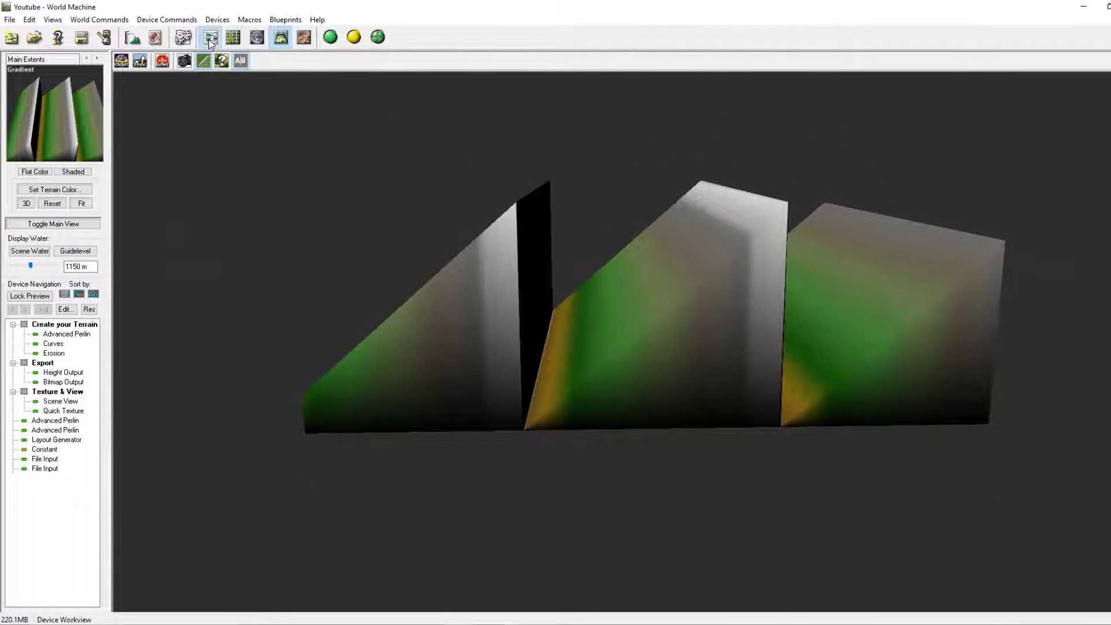
left_click(210, 37)
double_click(421, 384)
left_click(536, 280)
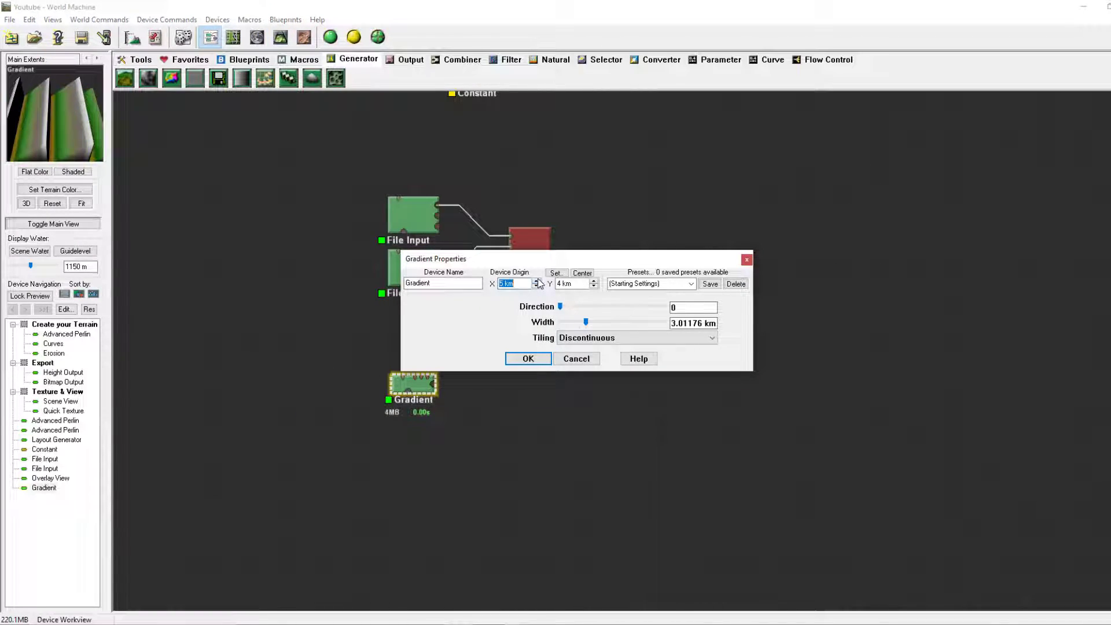
left_click(524, 358)
Add a Radial Grad device to the workview below the Gradient
scroll(492, 376, "down", 5)
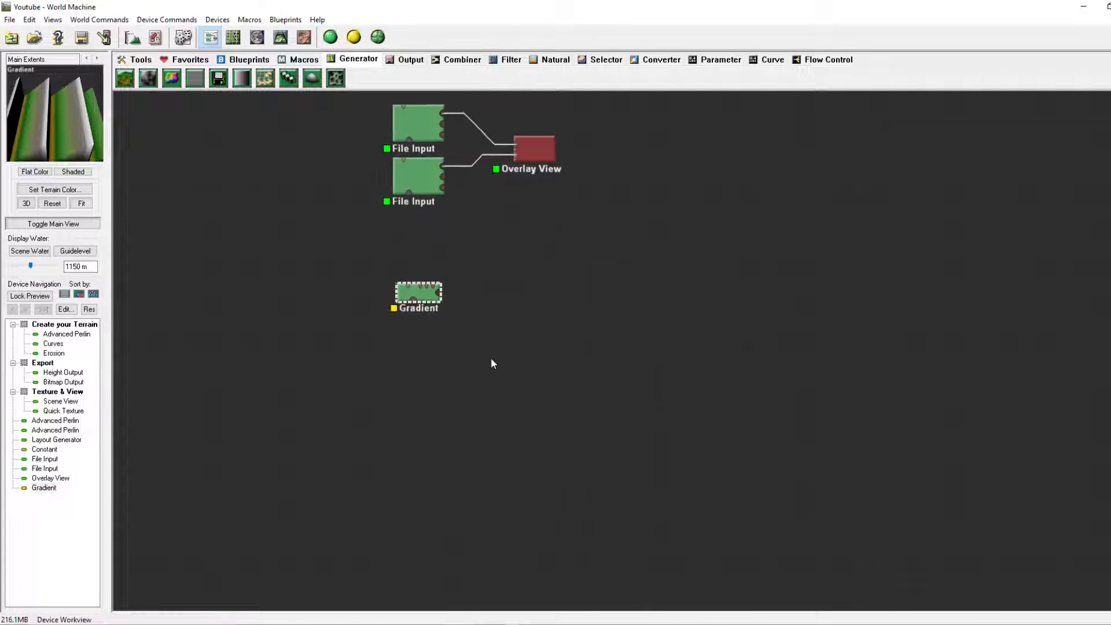
left_click(311, 78)
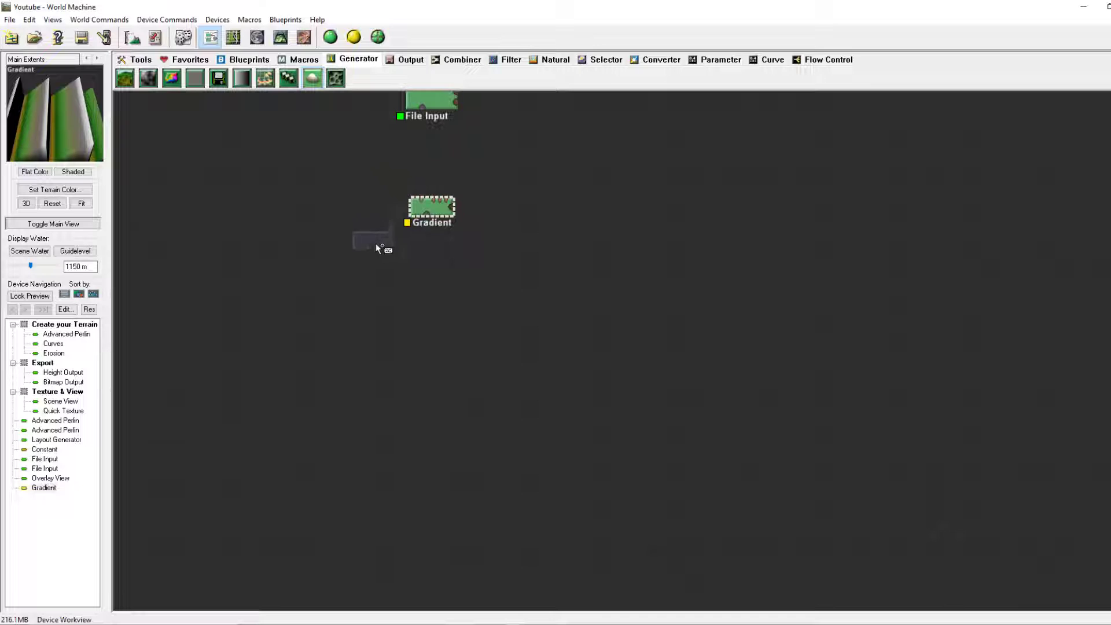
left_click(432, 289)
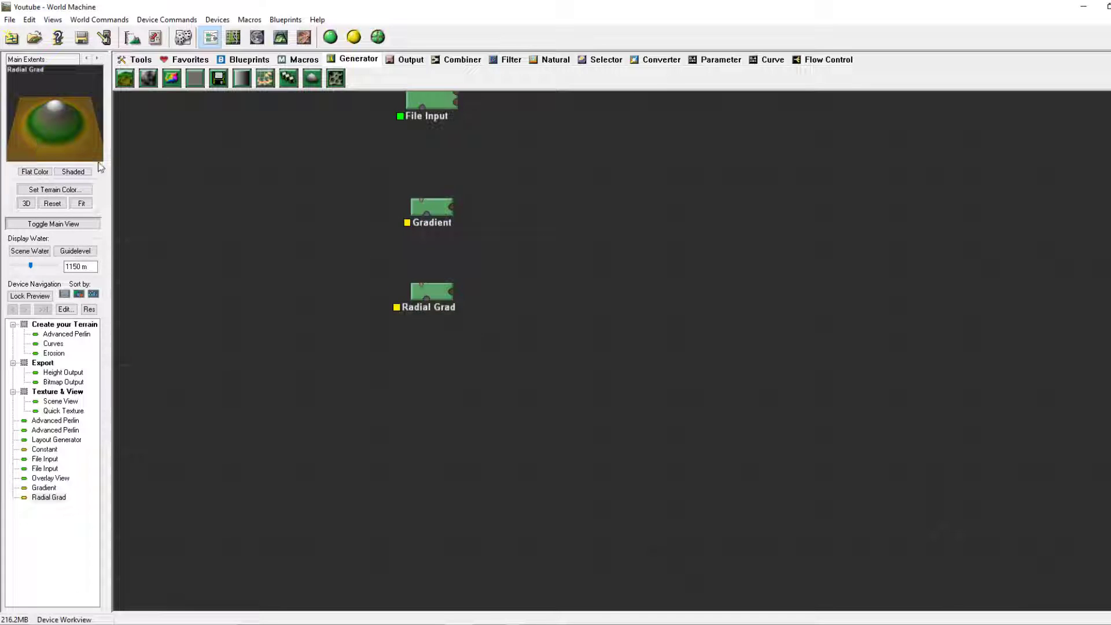
Preview the Radial Grad's Spherical, Gaussian, Diamond and Square types, and set the type to Cone
double_click(442, 294)
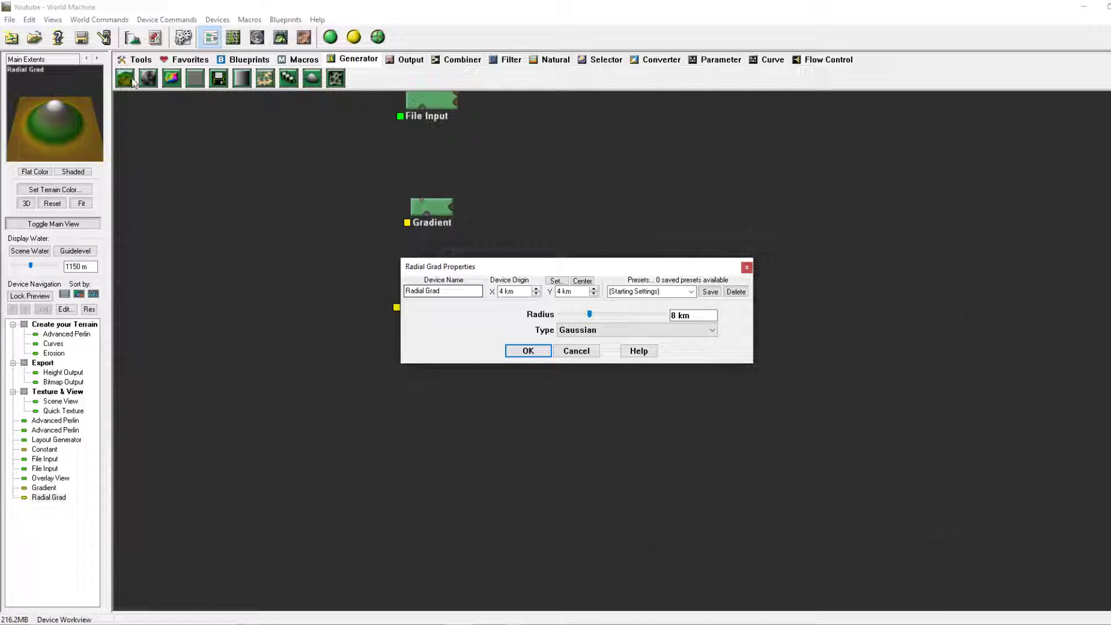
left_click(579, 329)
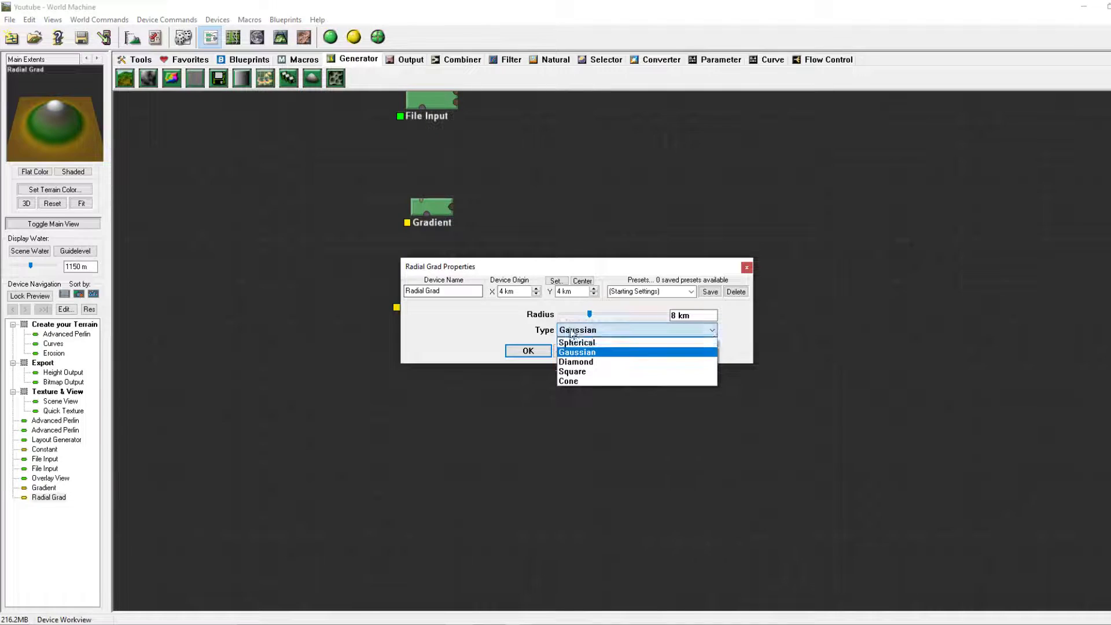
left_click(577, 342)
left_click(579, 329)
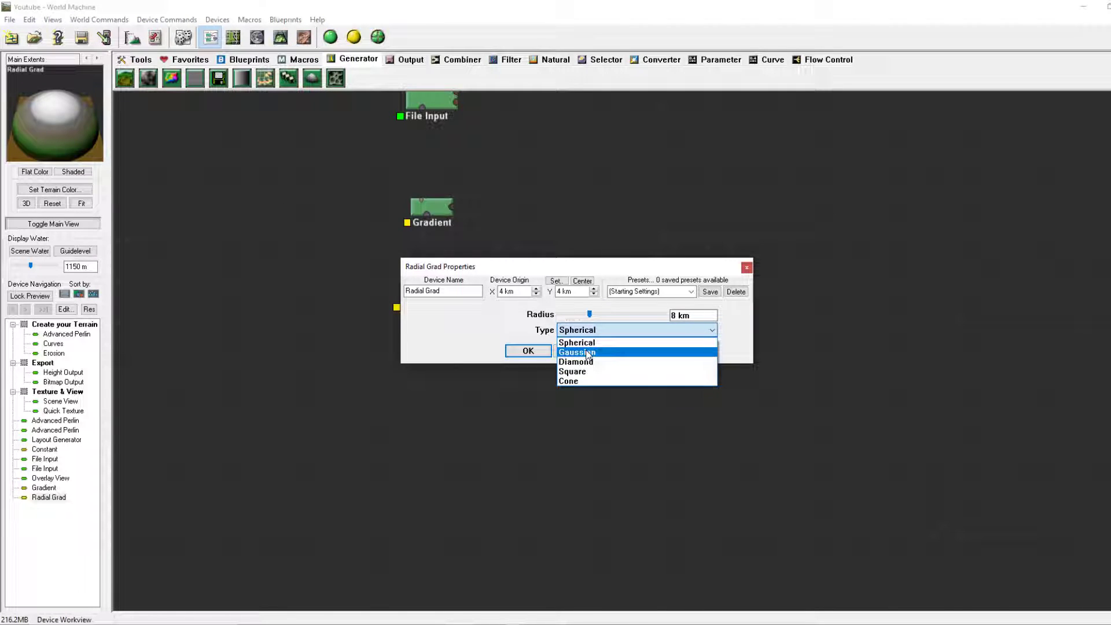
left_click(576, 351)
left_click(584, 330)
left_click(588, 362)
left_click(593, 329)
left_click(587, 372)
left_click(584, 330)
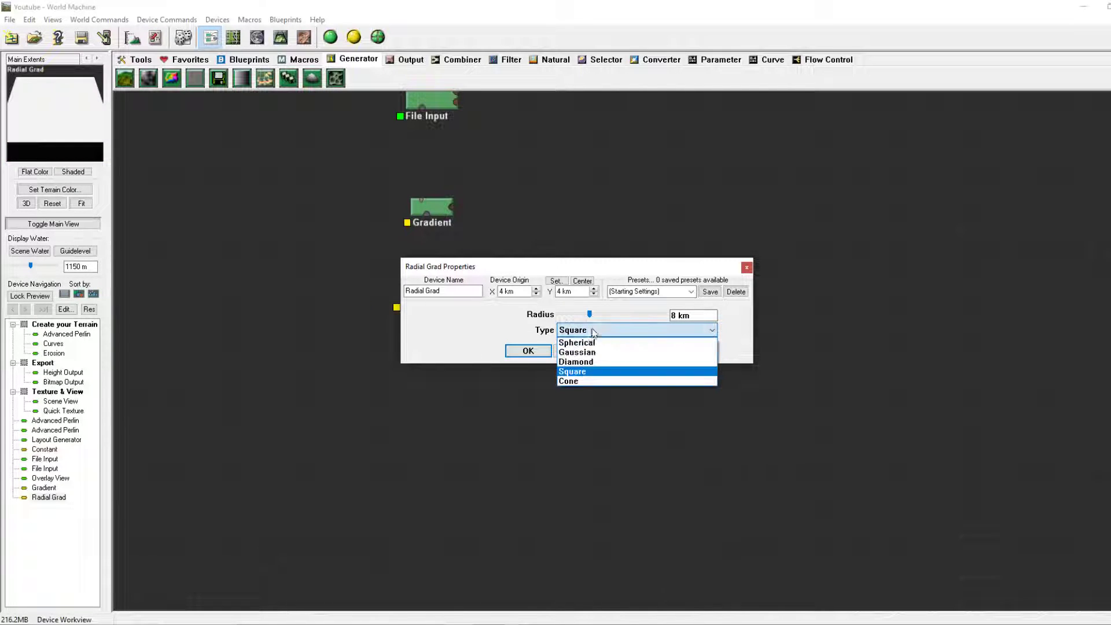
left_click(579, 381)
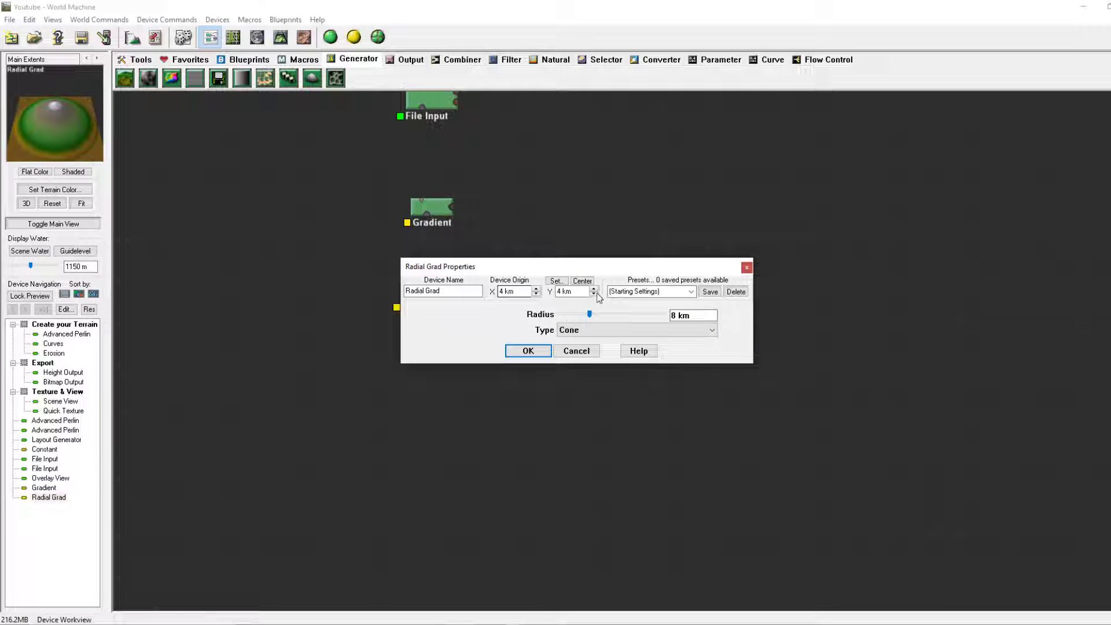
Try higher and lower X origins for the Radial Grad, and return the value to 4 km
left_click(536, 289)
left_click(535, 289)
left_click(535, 288)
left_click(535, 288)
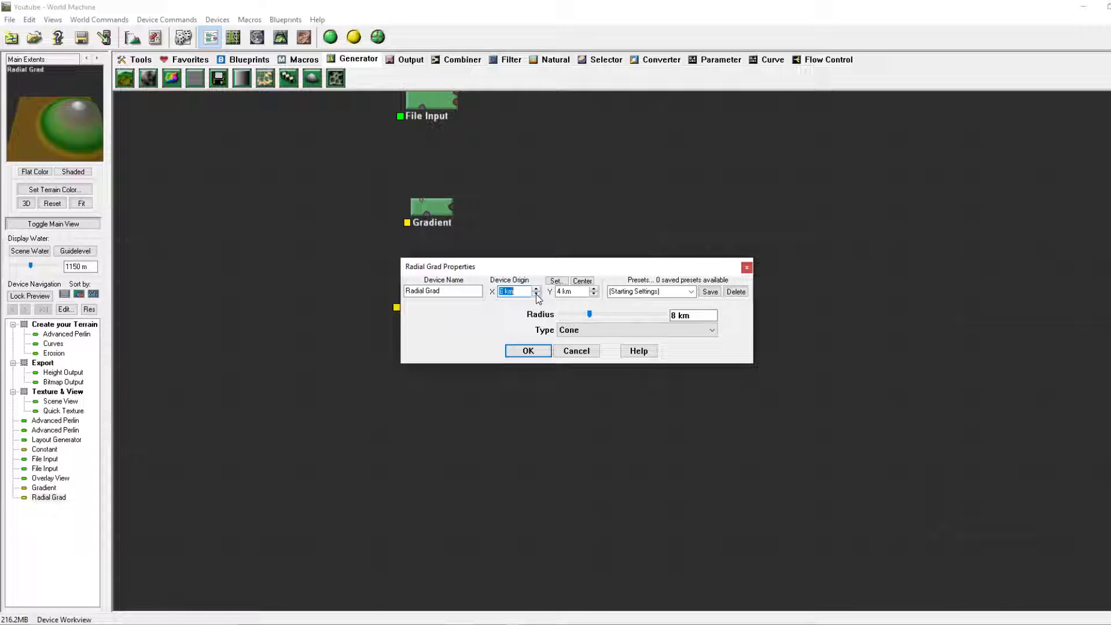
left_click(536, 295)
left_click(535, 294)
left_click(535, 294)
left_click(535, 294)
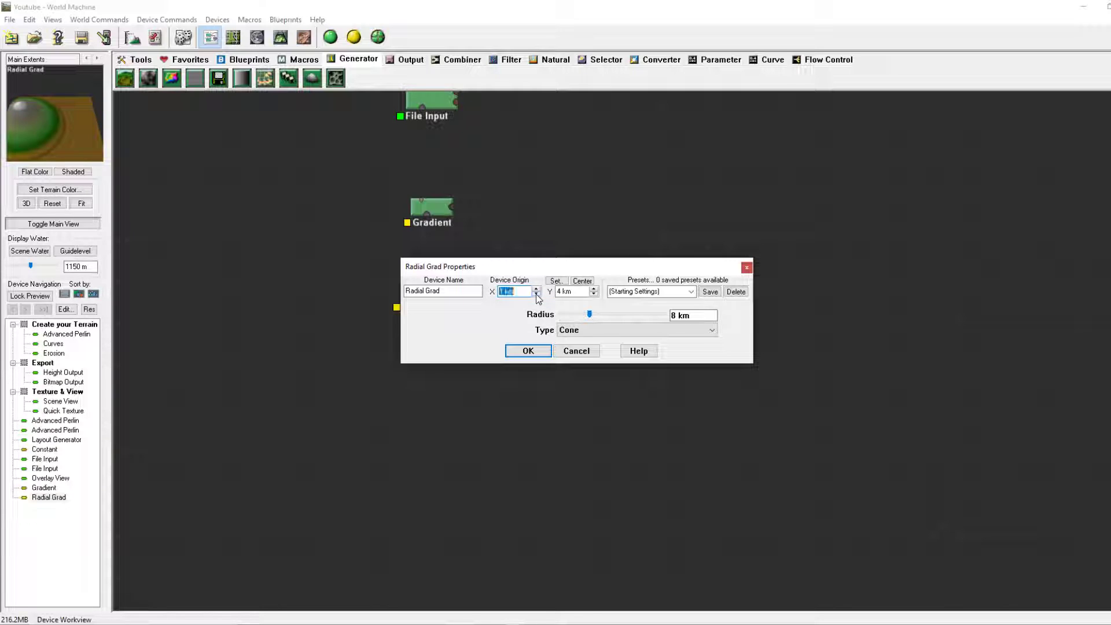
left_click(536, 289)
left_click(535, 289)
left_click(535, 289)
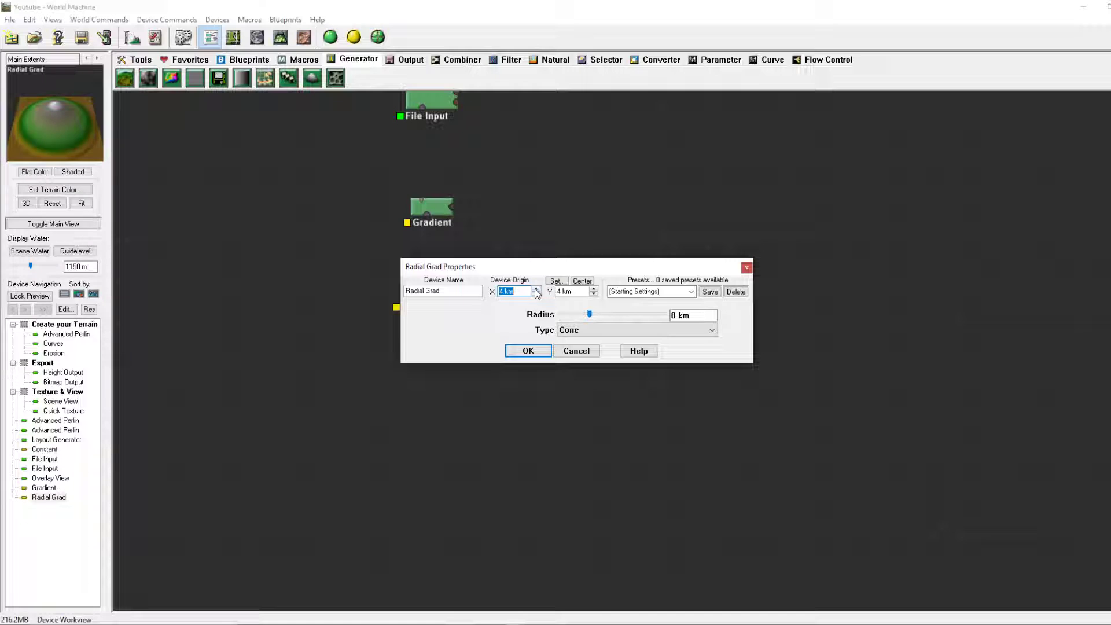
Set the Radial Grad's radius to 6.75043 km, keeping the Cone type
left_click(592, 318)
mouse_move(592, 318)
left_mouse_down()
mouse_move(583, 316)
mouse_move(610, 313)
mouse_move(574, 319)
mouse_move(599, 314)
mouse_move(587, 315)
left_mouse_up()
left_click(587, 331)
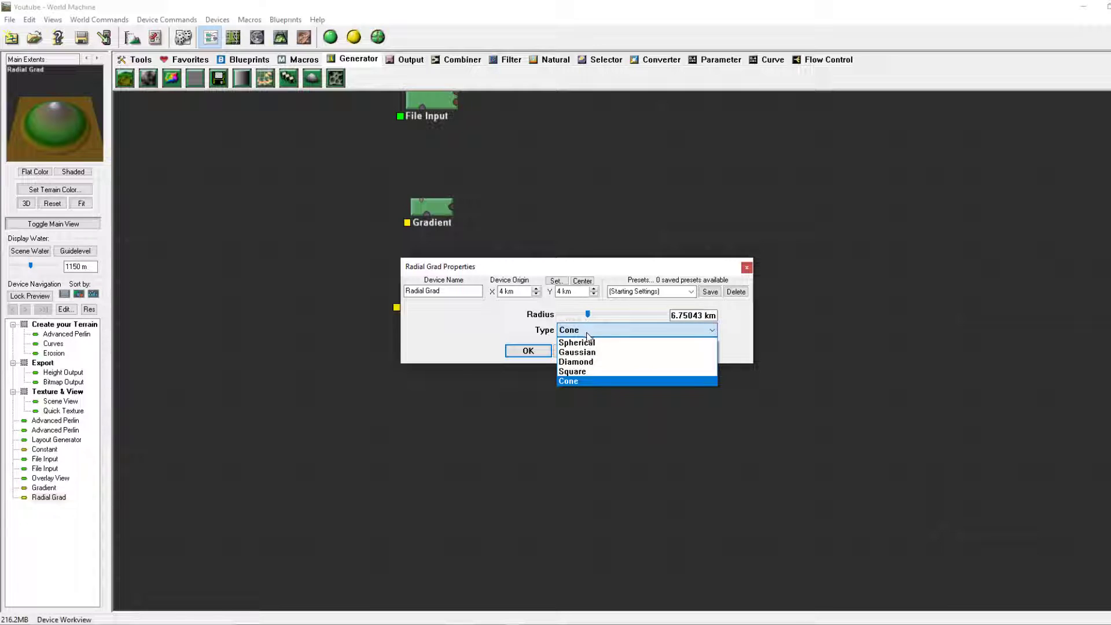
left_click(528, 351)
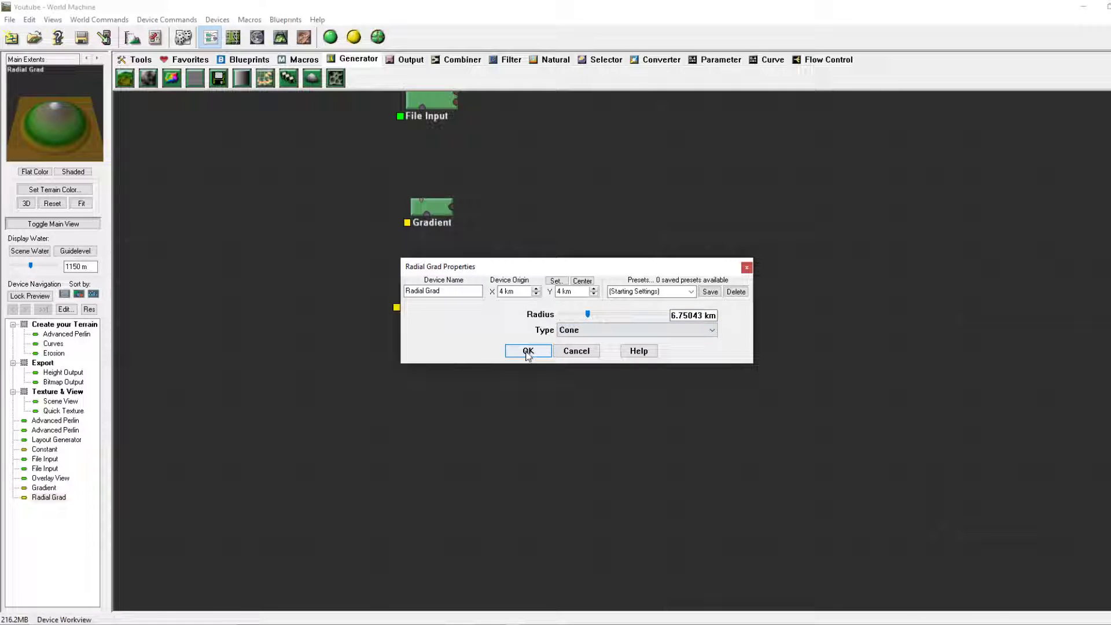
left_click(527, 350)
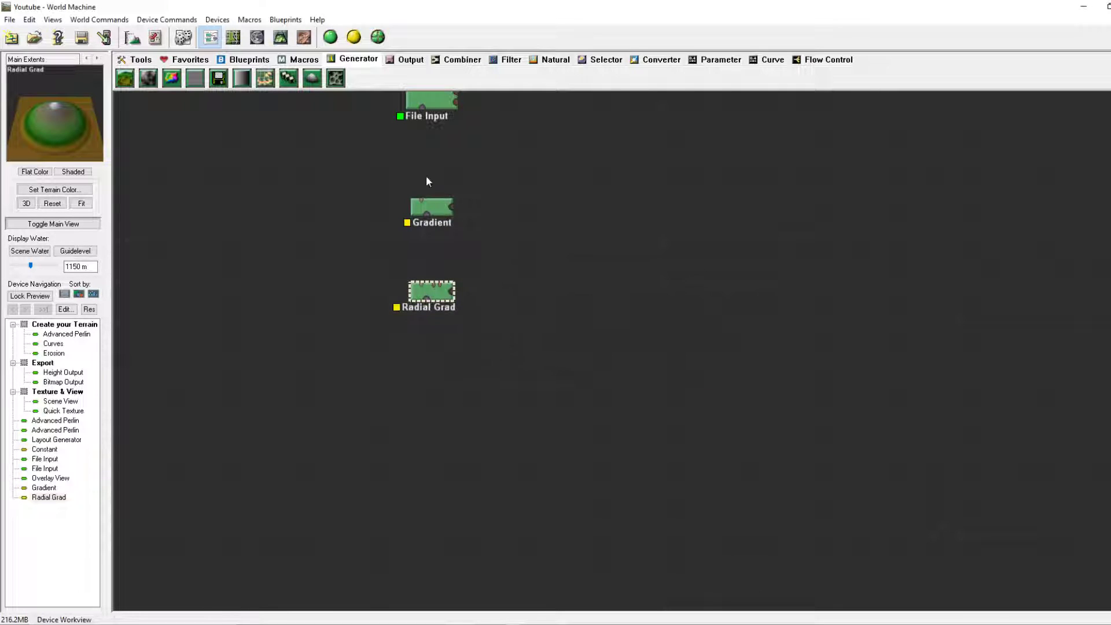
Add a Voronoi device below the Radial Grad and open its properties
left_click(334, 80)
left_click(446, 341)
double_click(462, 342)
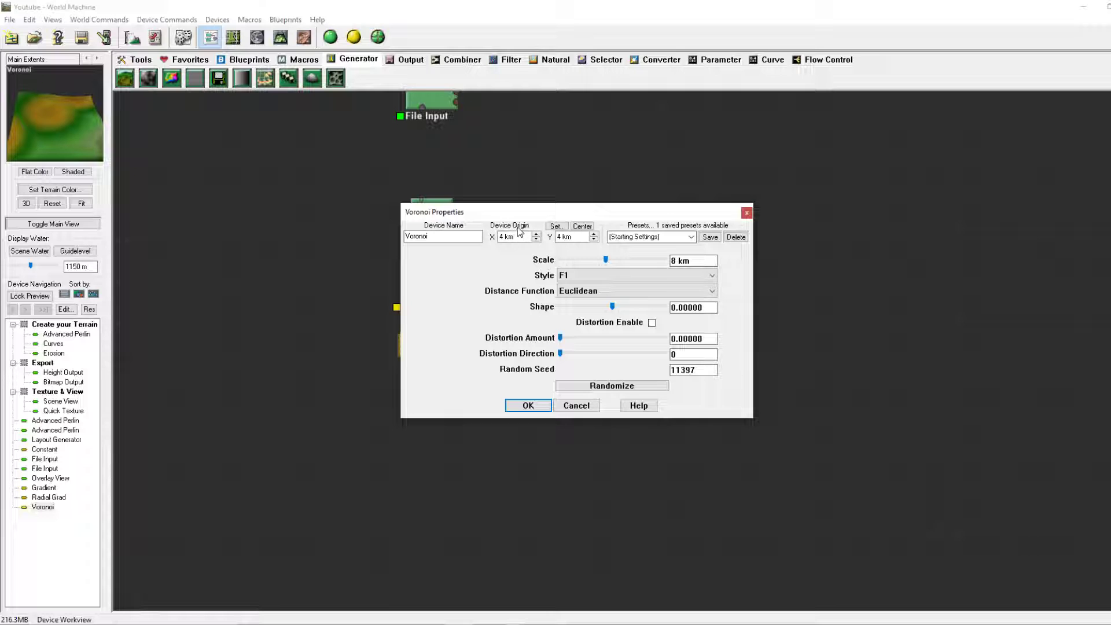
Try X origins of 7 and 8 km for the Voronoi, return the value to 4 km, and check its presets
left_click(536, 234)
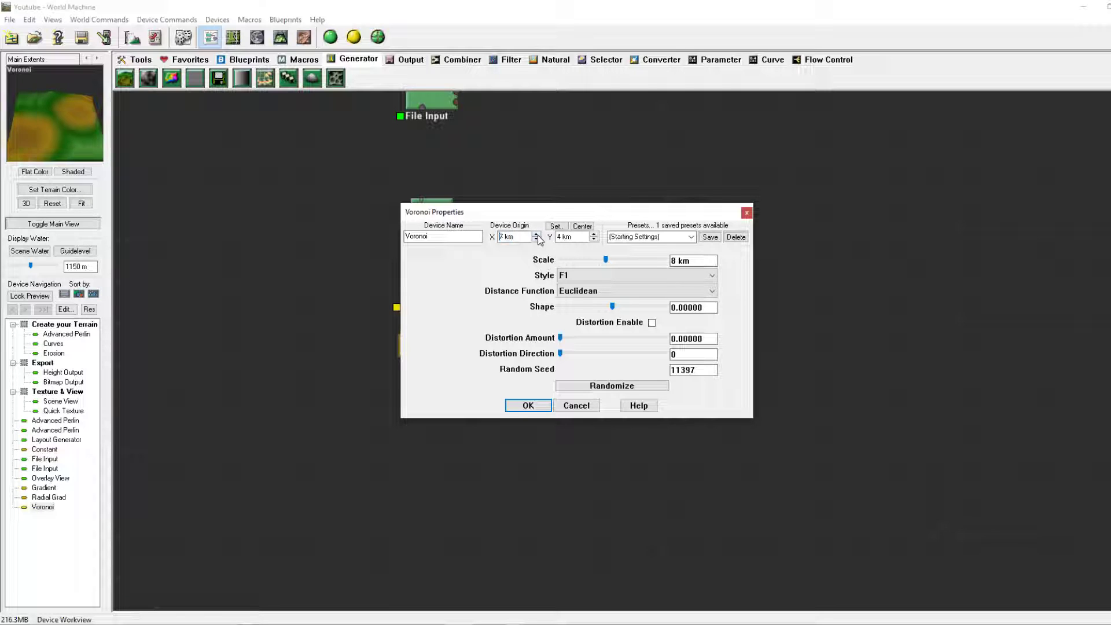
left_click(536, 234)
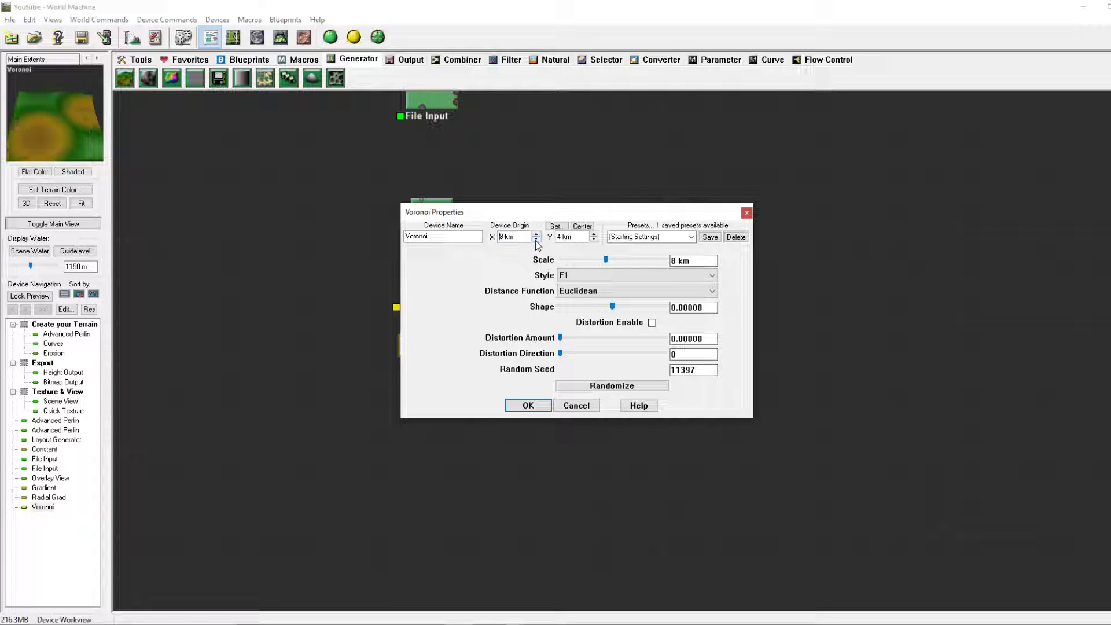
left_click(536, 239)
left_click(536, 239)
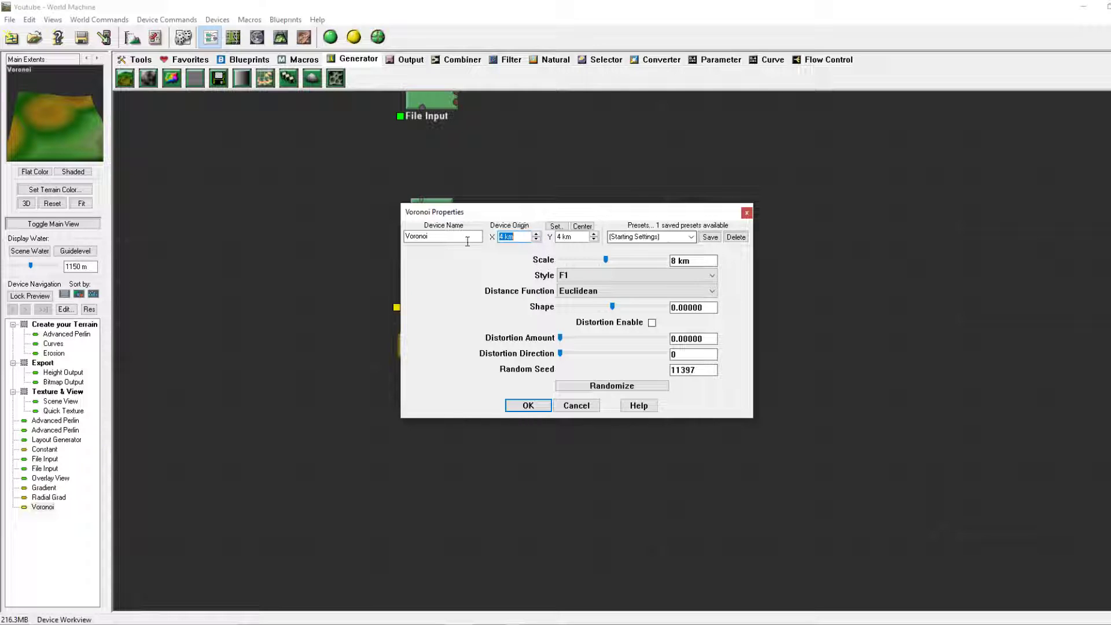
left_click(691, 238)
left_click(691, 241)
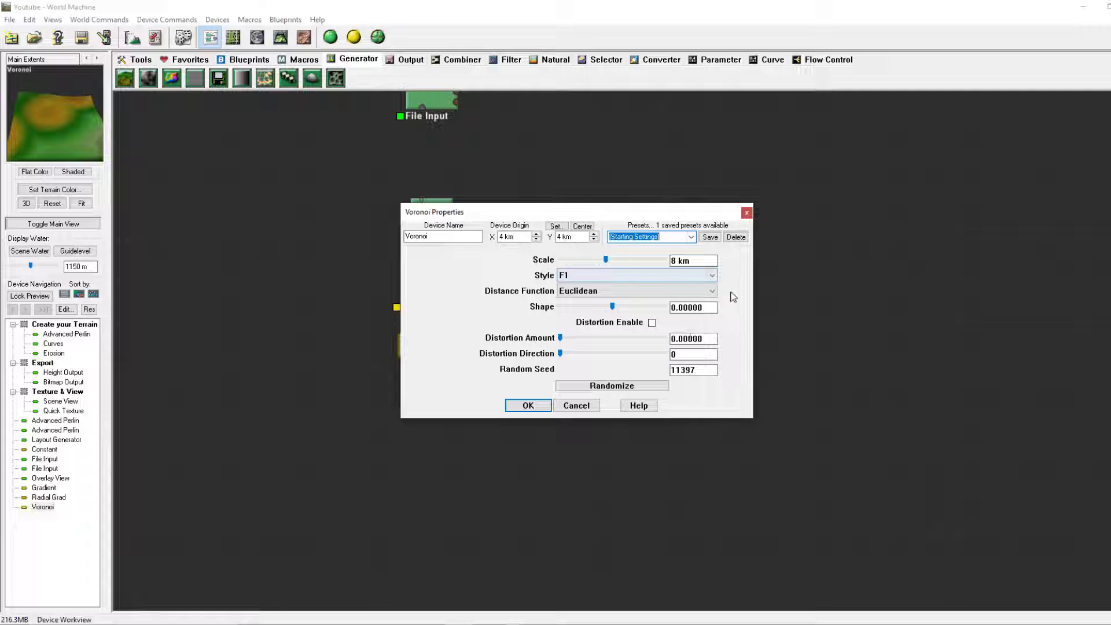
Set the Voronoi's scale to 4.3611 km and its style to F4, and apply the settings
mouse_move(606, 260)
left_mouse_down()
mouse_move(584, 265)
mouse_move(623, 271)
mouse_move(596, 269)
left_mouse_up()
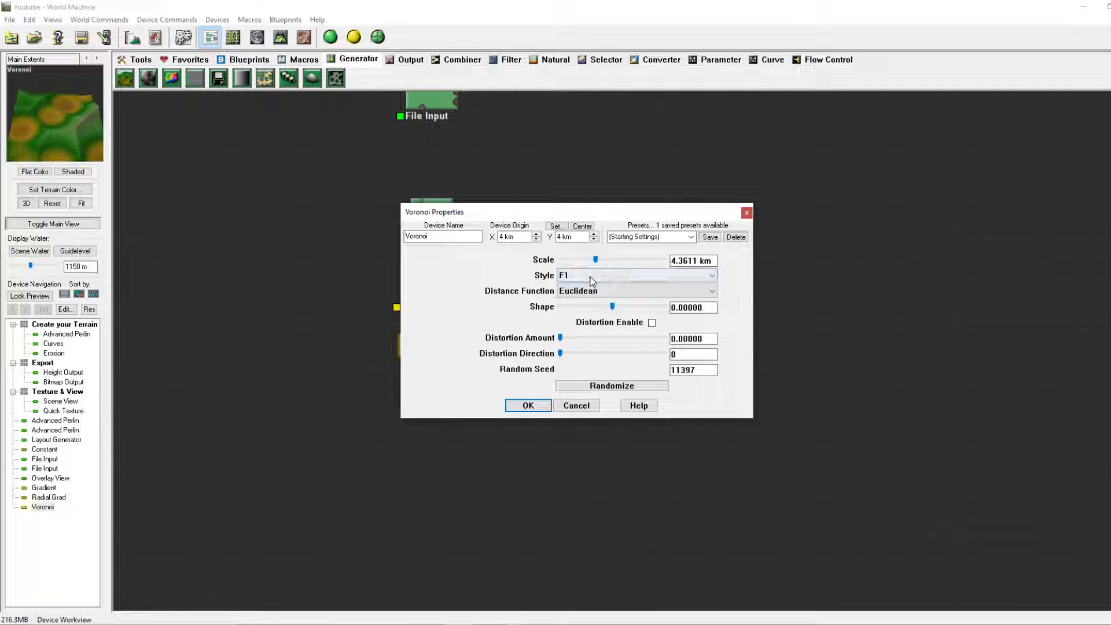
left_click(590, 276)
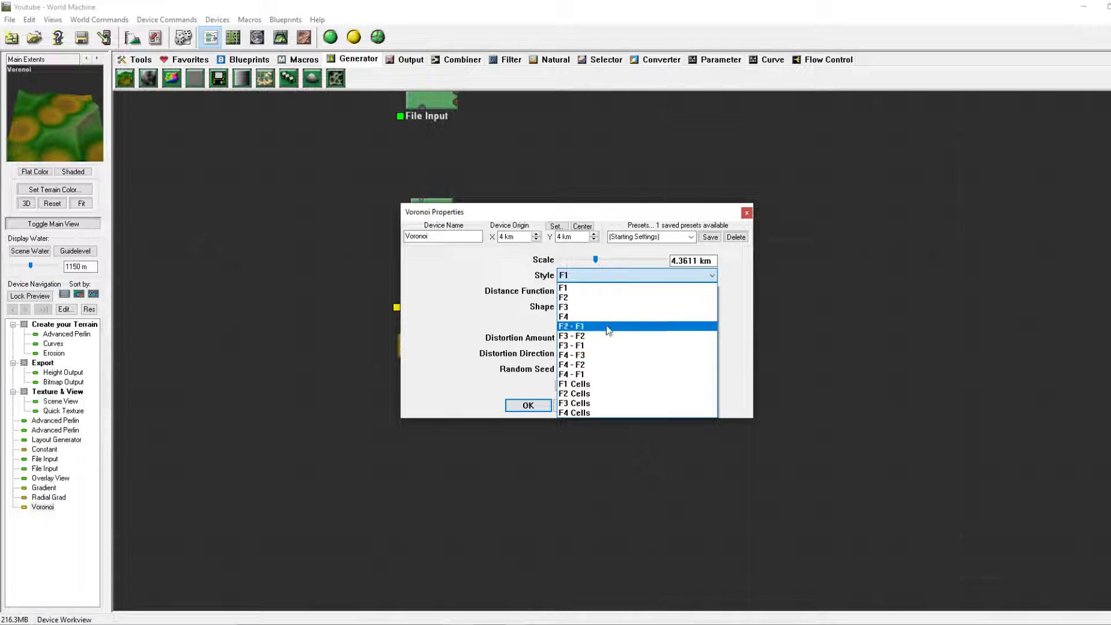
left_click(572, 317)
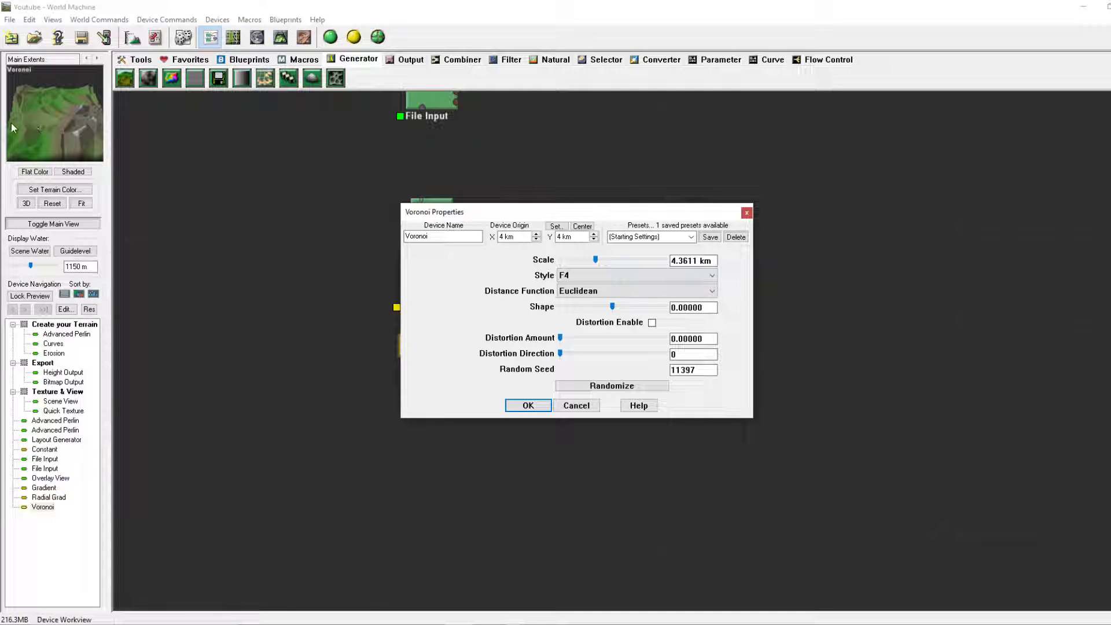
left_click(528, 406)
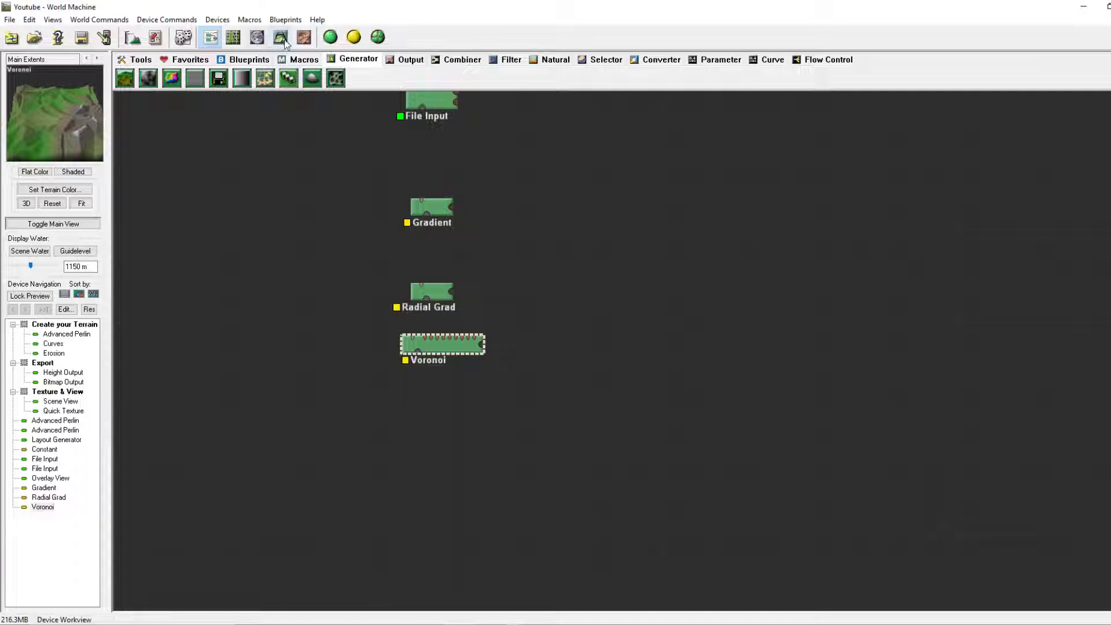
Examine the Voronoi terrain in the 3D view from another angle, and return to the device workview
left_click(281, 37)
left_click_drag(702, 234, 607, 166)
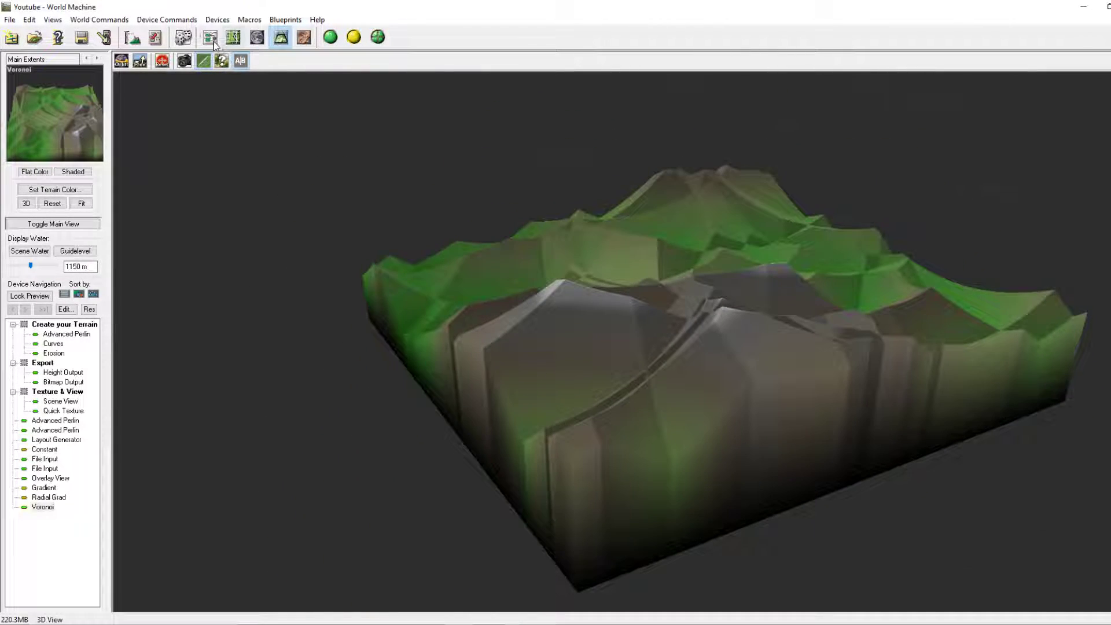
left_click(210, 37)
Switch the Voronoi's style to F2 - F1 and examine the resulting terrain in the 3D view
double_click(460, 354)
left_click(590, 276)
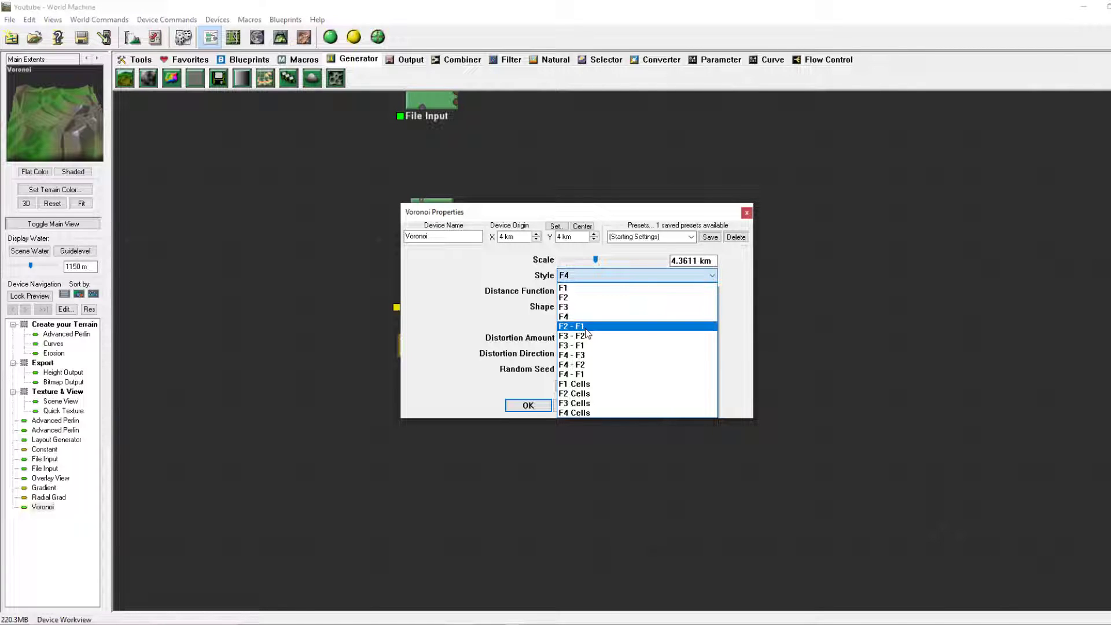
left_click(587, 327)
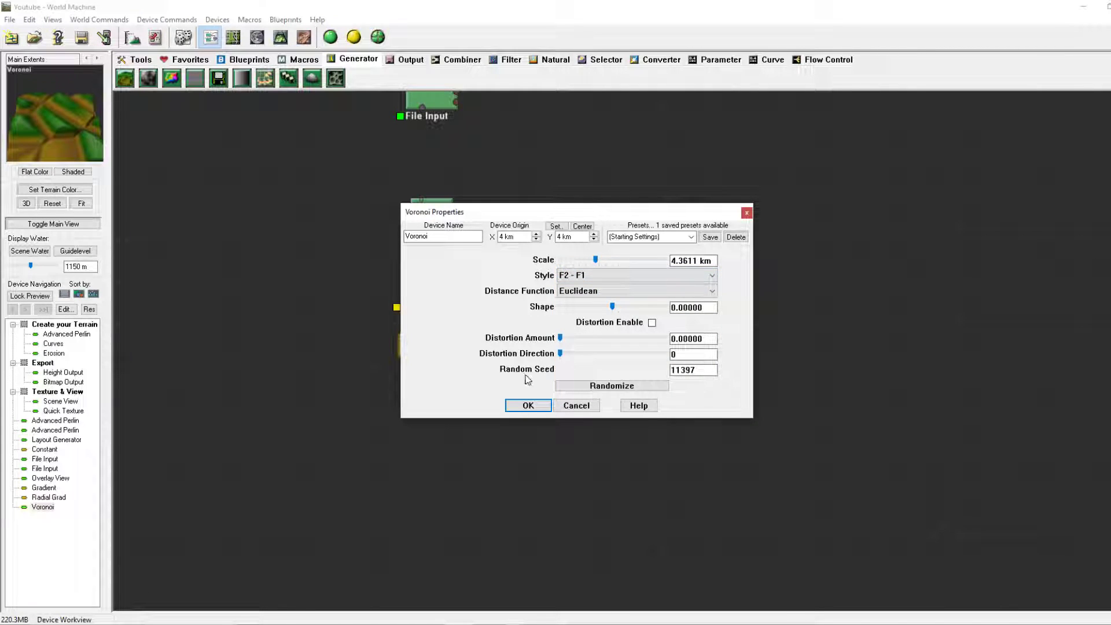
left_click(527, 405)
left_click(280, 38)
left_click_drag(651, 276, 673, 327)
left_click(211, 38)
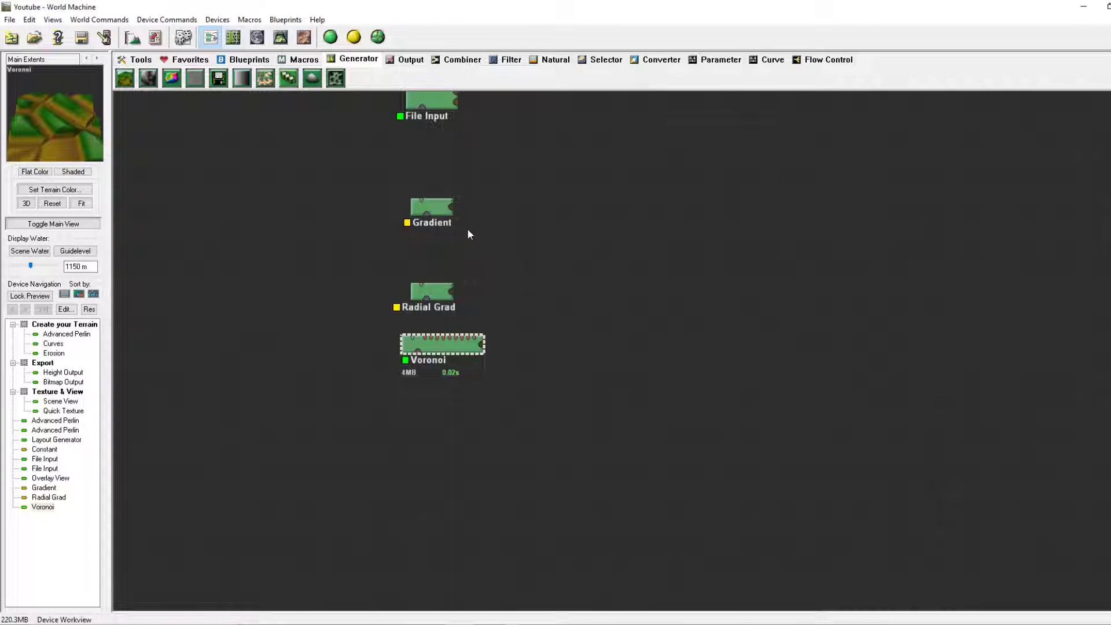
Preview the Voronoi's remaining difference styles, including F4 - F3 and F4 - F1
double_click(439, 345)
left_click(713, 276)
left_click(727, 280)
key("Down")
key("Down")
key("Down")
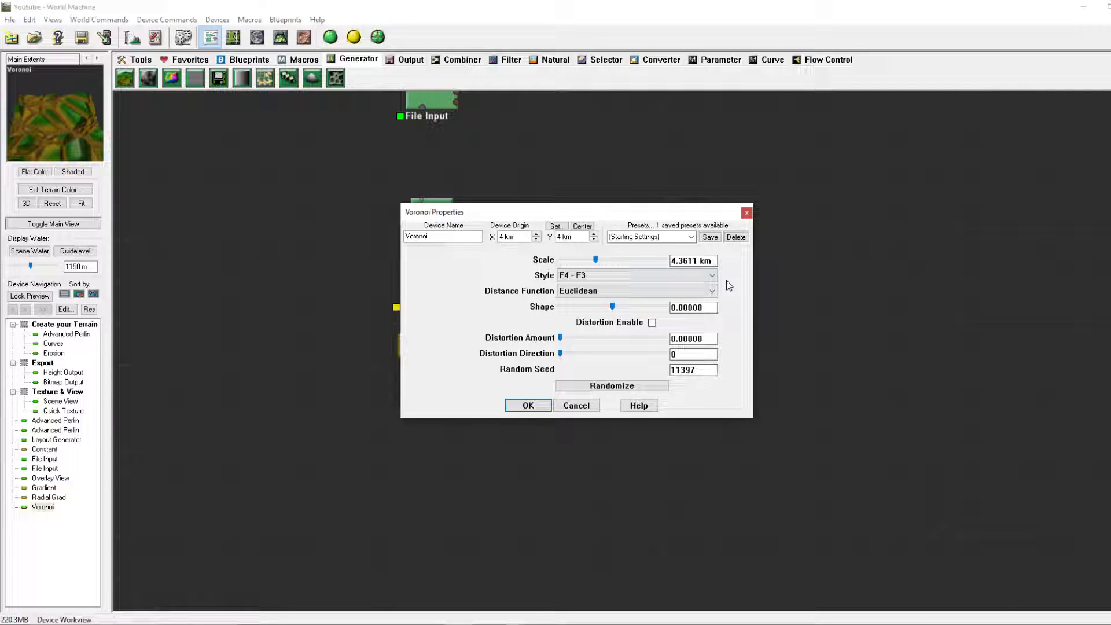
key("Down")
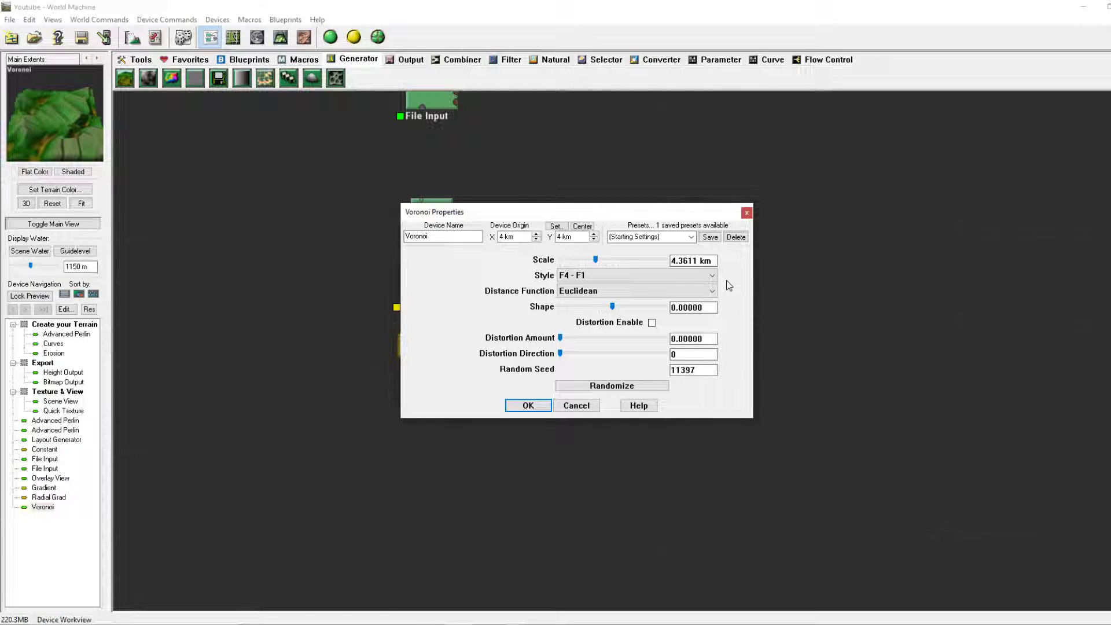
Preview the Voronoi's F1 Cells and F2 Cells styles, and set the style to F1 Cells
left_click(675, 275)
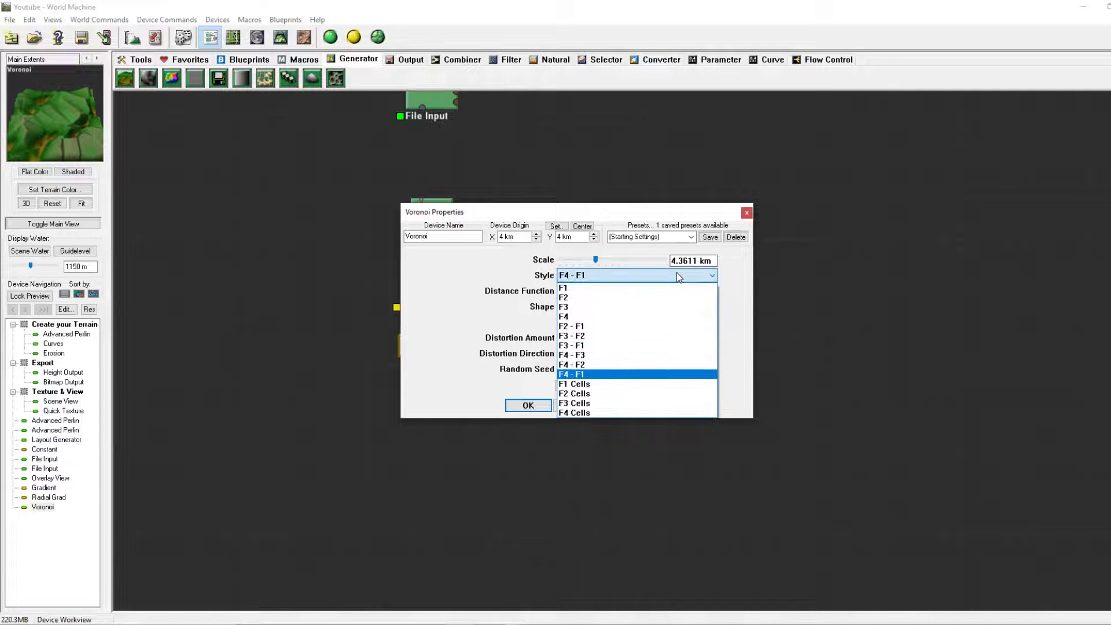
left_click(573, 384)
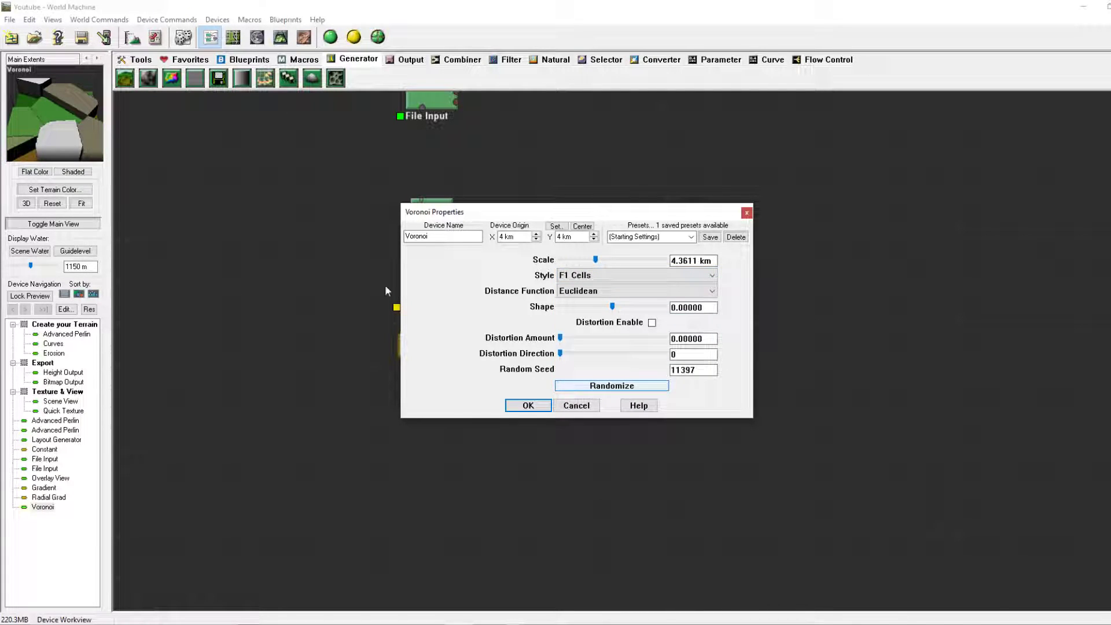
key("Down")
key("Down")
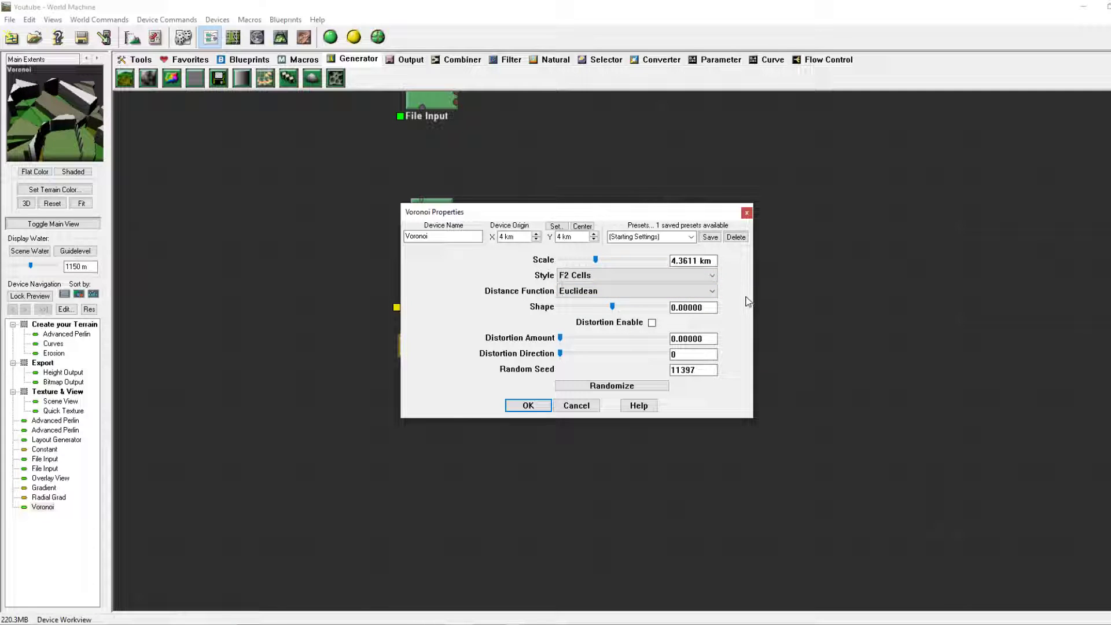
key("Up")
key("Up")
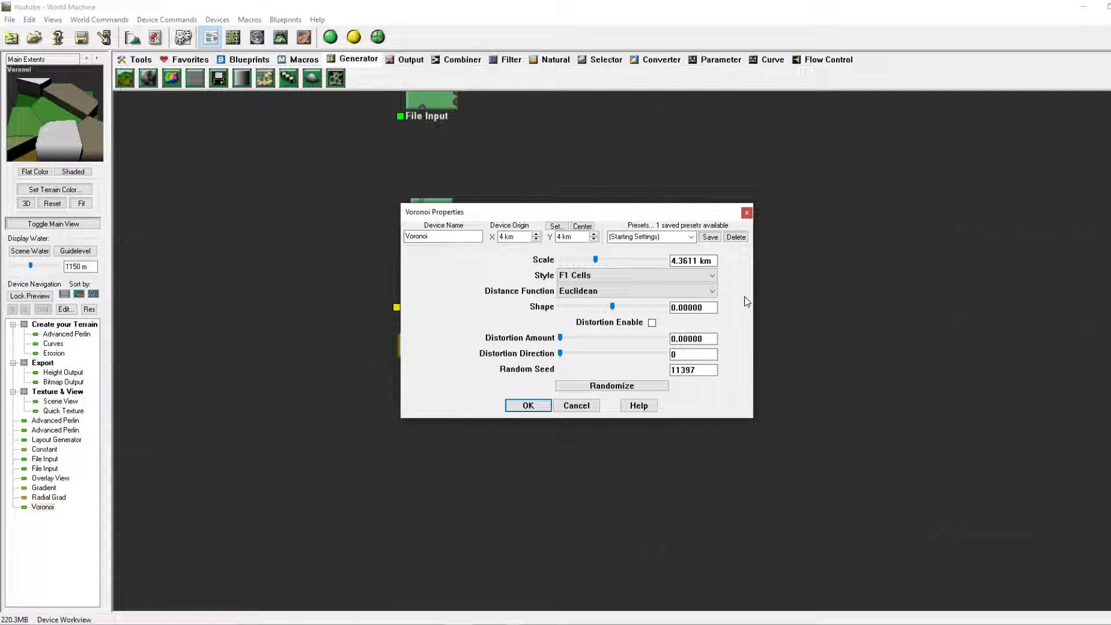
Preview the Manhattan, Alternate #1 and Alternate #2 distance functions on the F1 Cells style, and return to Euclidean
left_click(636, 291)
left_click(578, 301)
left_click(665, 291)
left_click(741, 294)
left_click(661, 290)
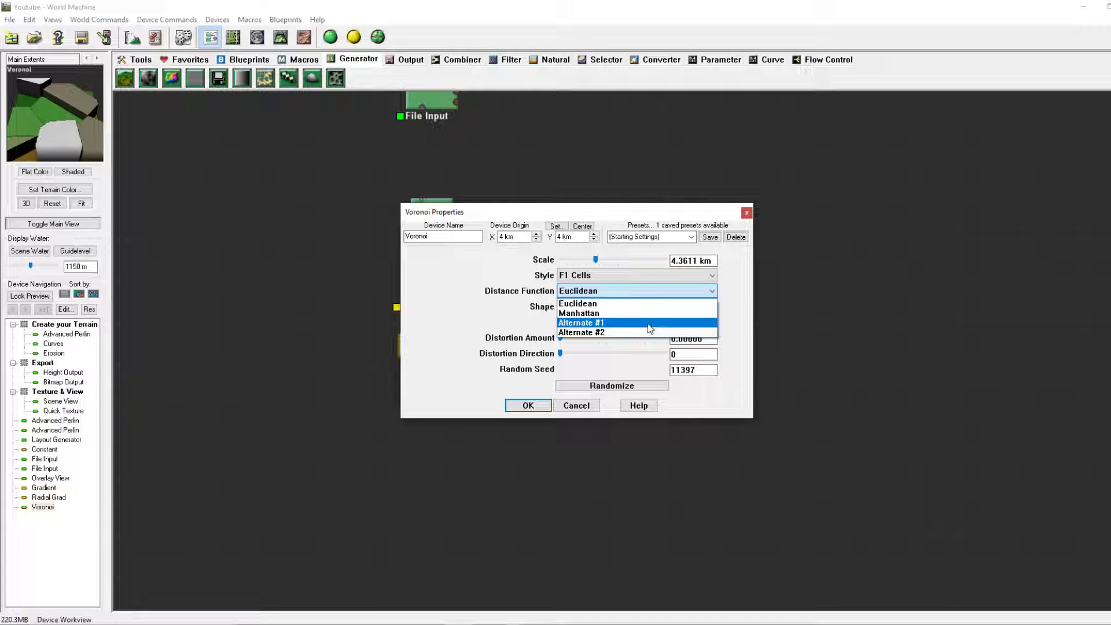
left_click(730, 318)
left_click(711, 291)
left_click(727, 297)
key("Down")
key("Down")
key("Down")
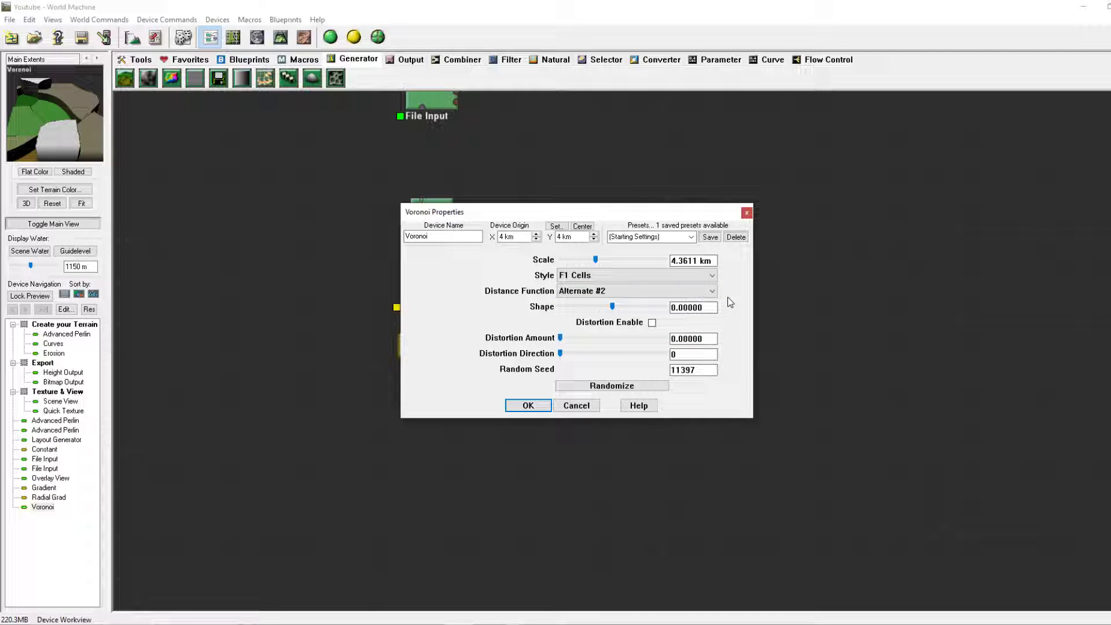
key("Up")
key("Up")
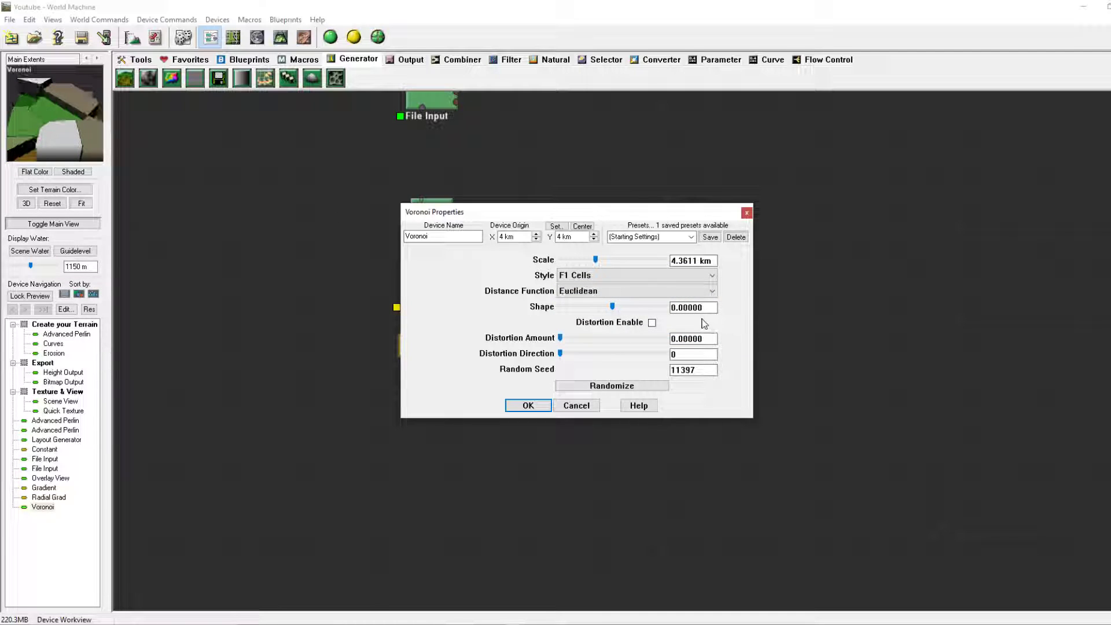
Set the Voronoi's style to F3 - F1, keeping the Euclidean distance function
left_click(711, 276)
left_click(636, 348)
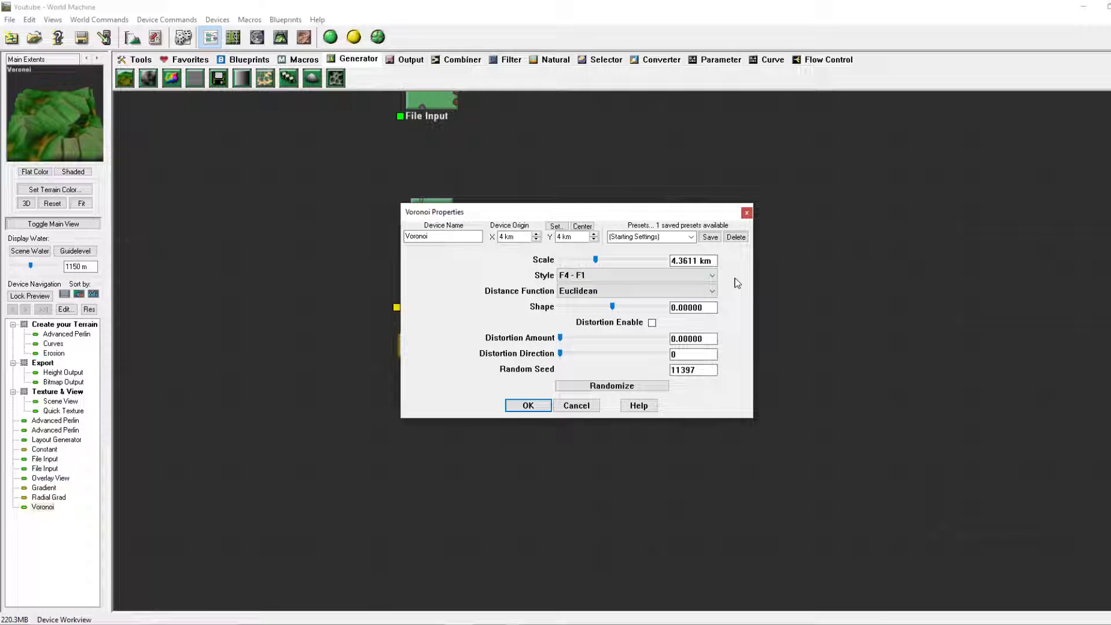
key("Up")
Set the Voronoi's distance function to Alternate #2 and examine the terrain in the 3D view
left_click(711, 291)
key("Down")
key("Return")
key("Down")
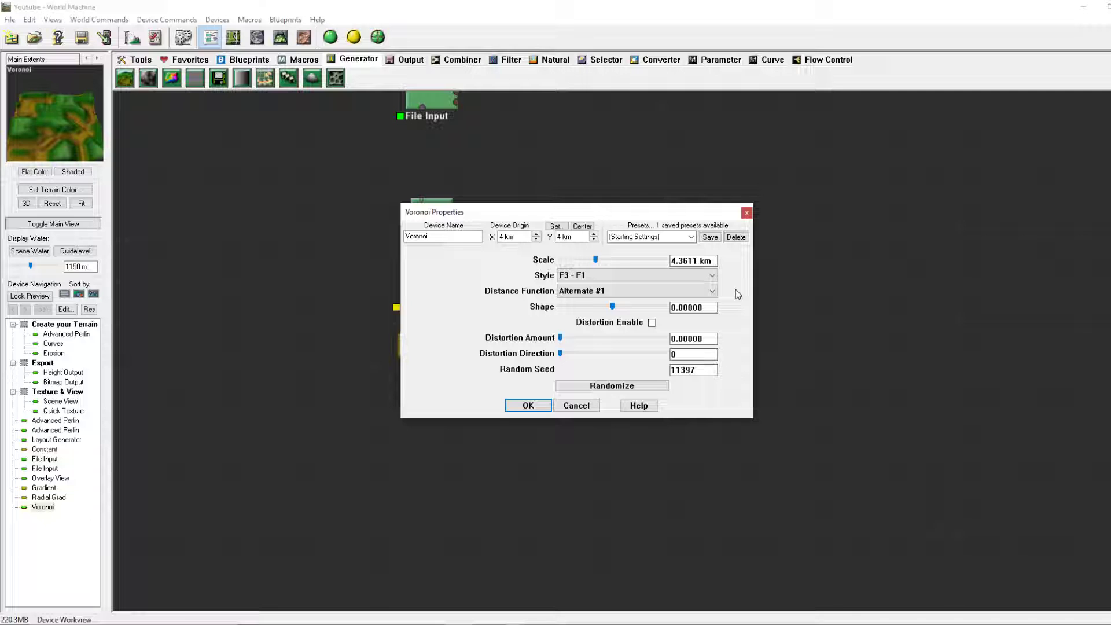
left_click(525, 403)
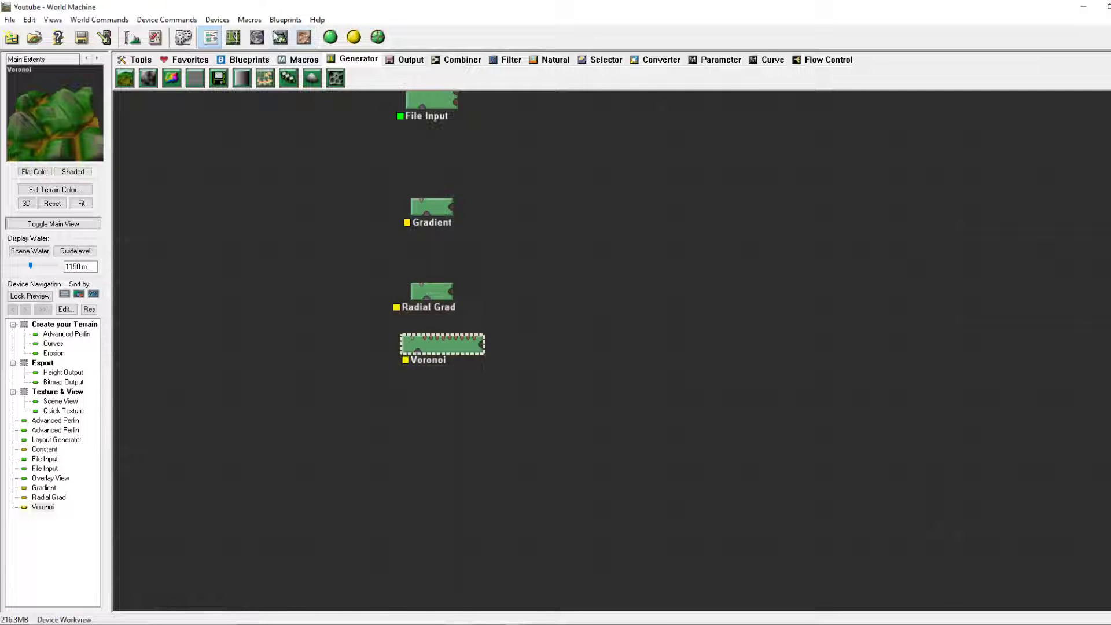
left_click(281, 37)
left_click_drag(623, 290, 574, 246)
left_click(210, 37)
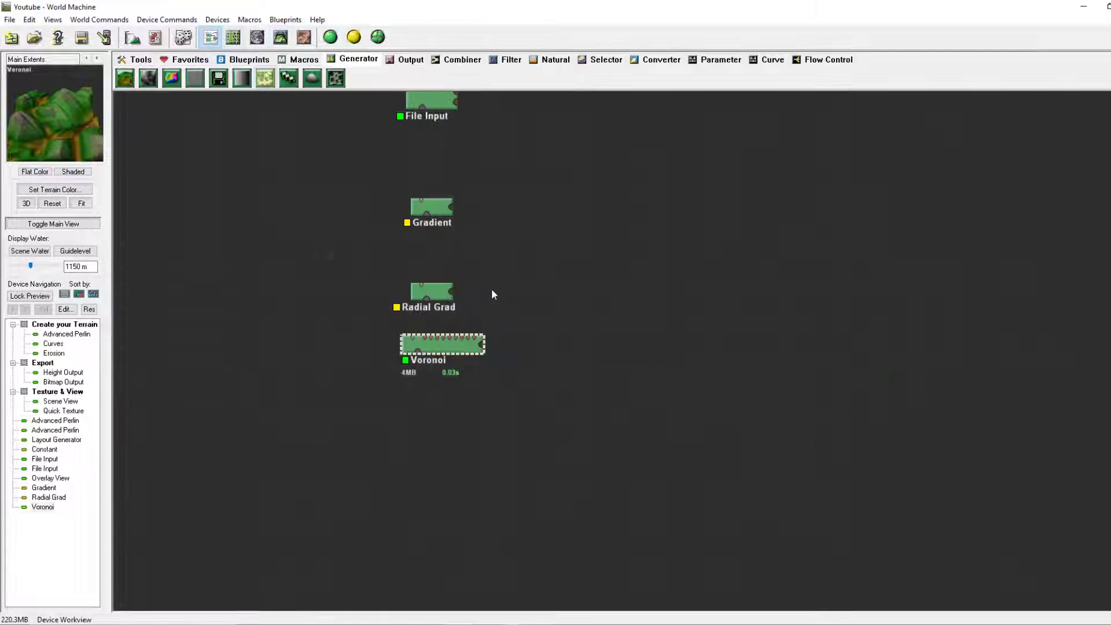
Set the Voronoi's distance function to Euclidean and its shape to 0.56250, and apply the settings
double_click(460, 346)
left_click(596, 291)
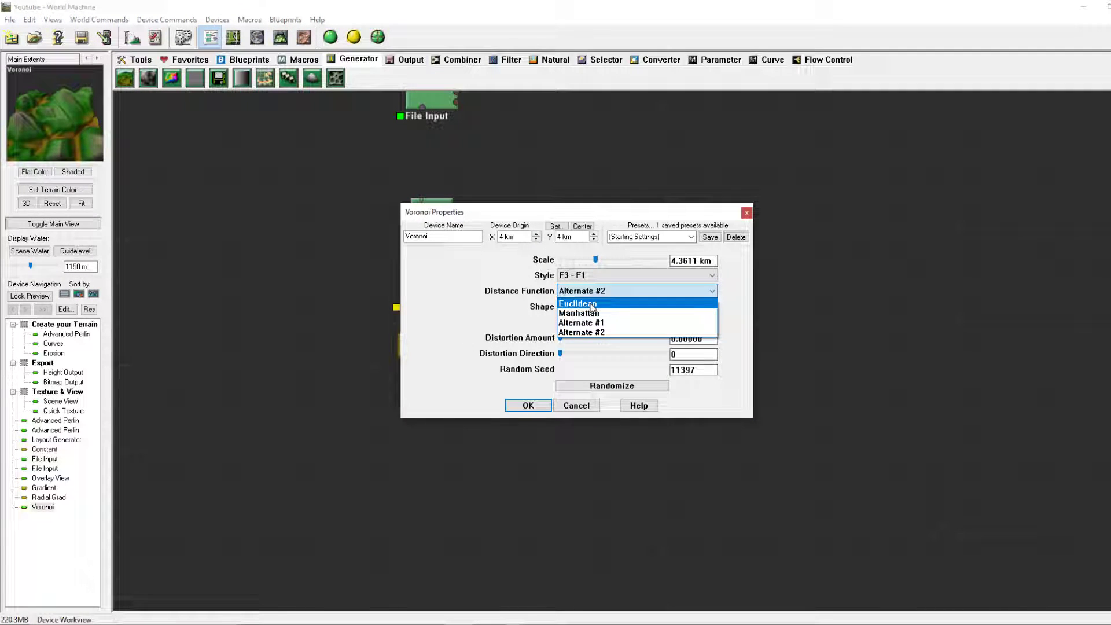
left_click(591, 305)
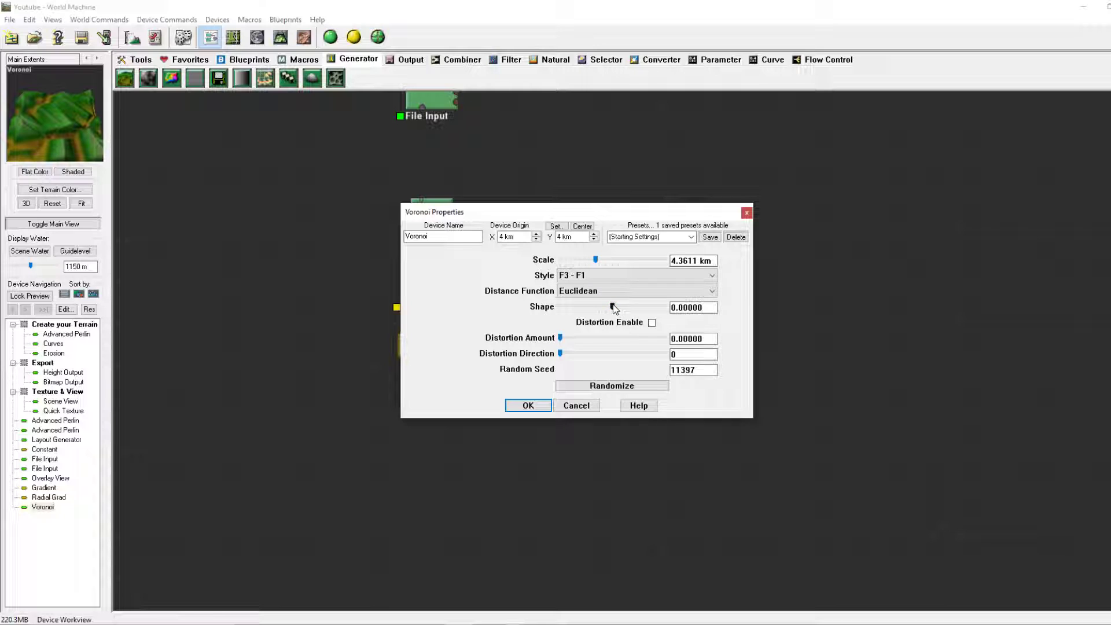
left_click_drag(613, 307, 629, 339)
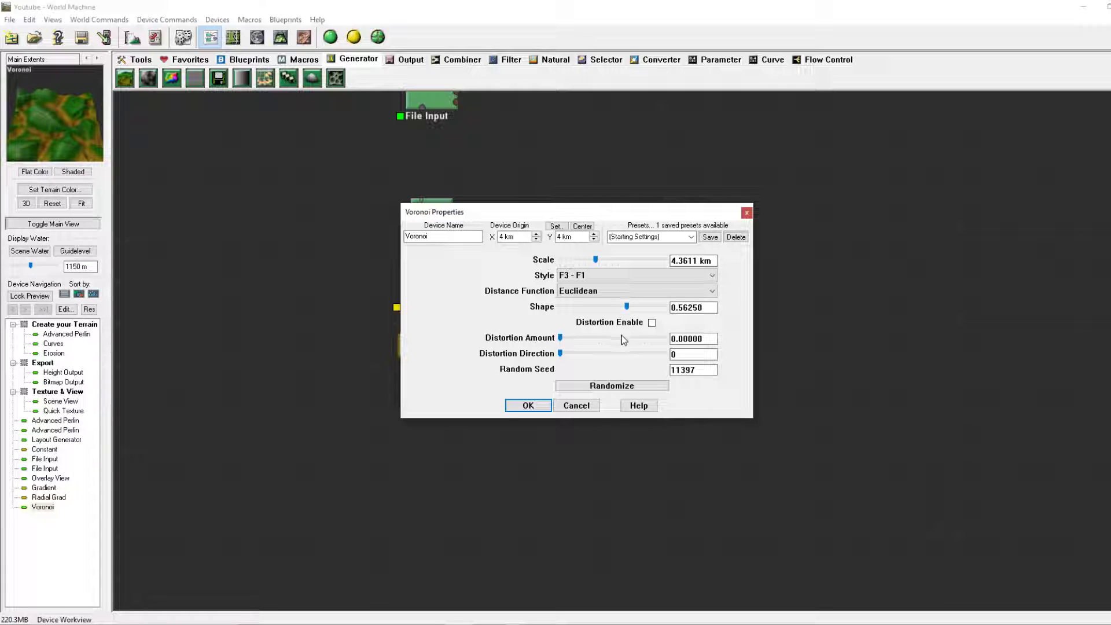
left_click(528, 406)
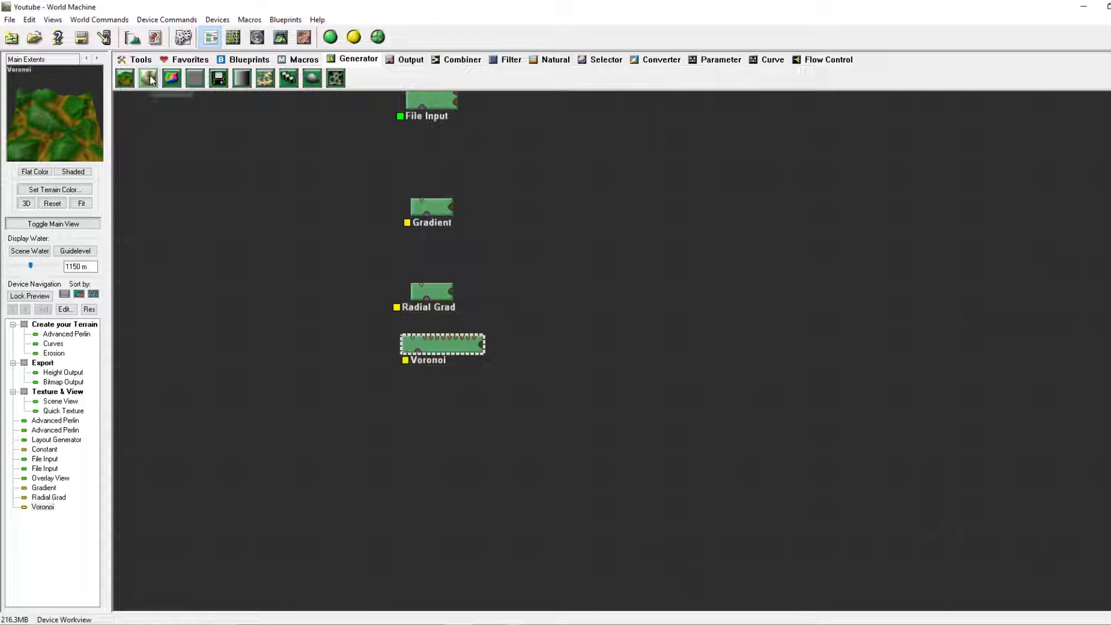
Enable distortion in the Voronoi device's properties and apply the change
right_click_drag(434, 340, 463, 284)
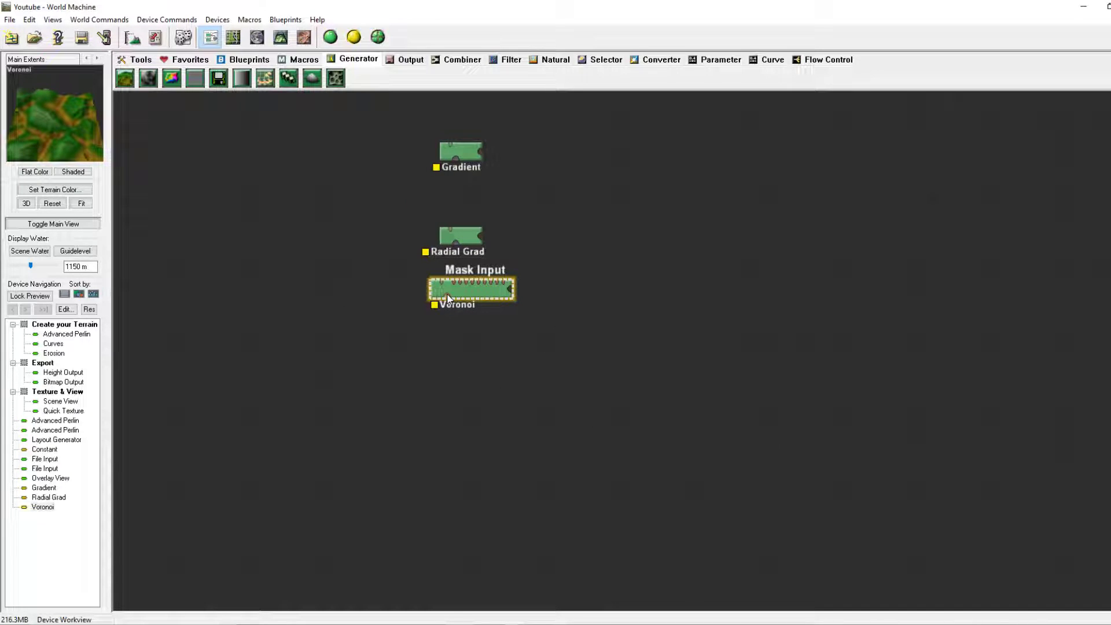
double_click(441, 289)
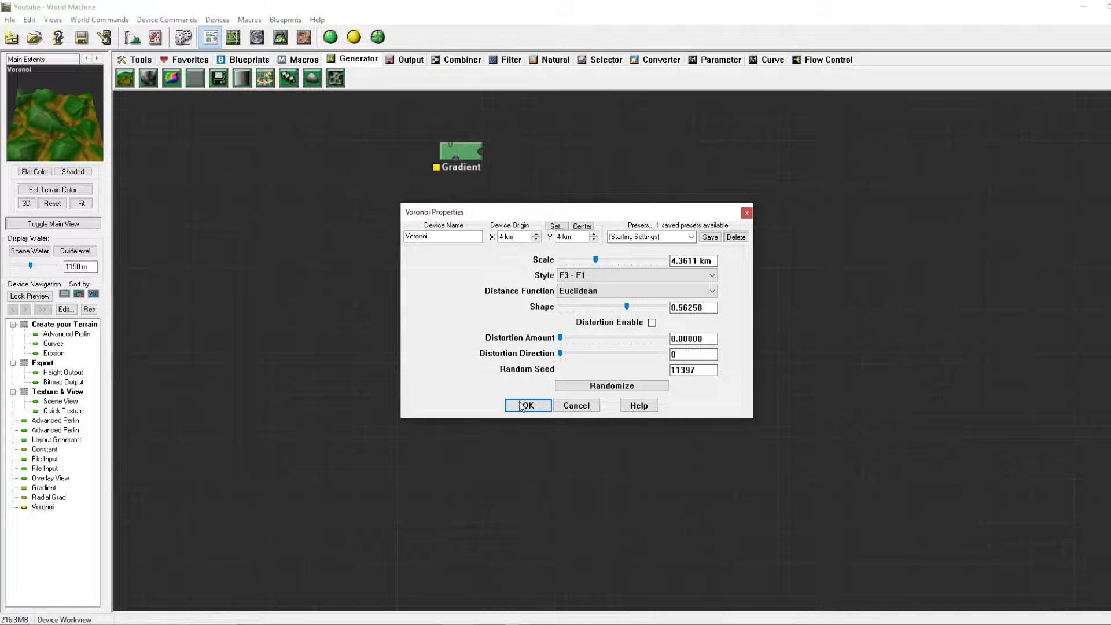
left_click(523, 405)
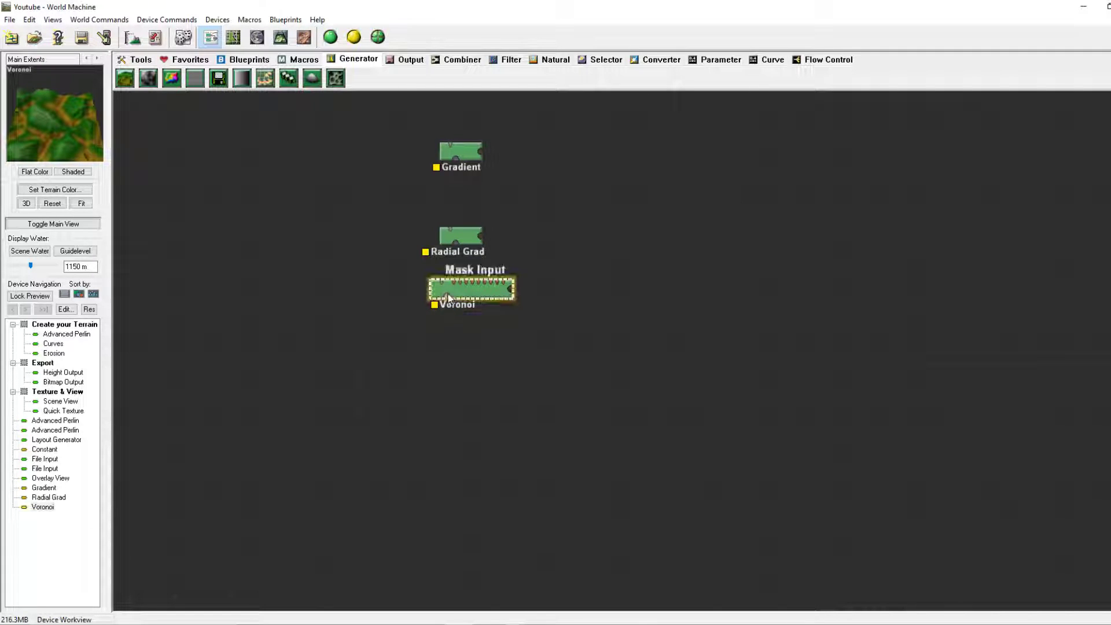
double_click(446, 300)
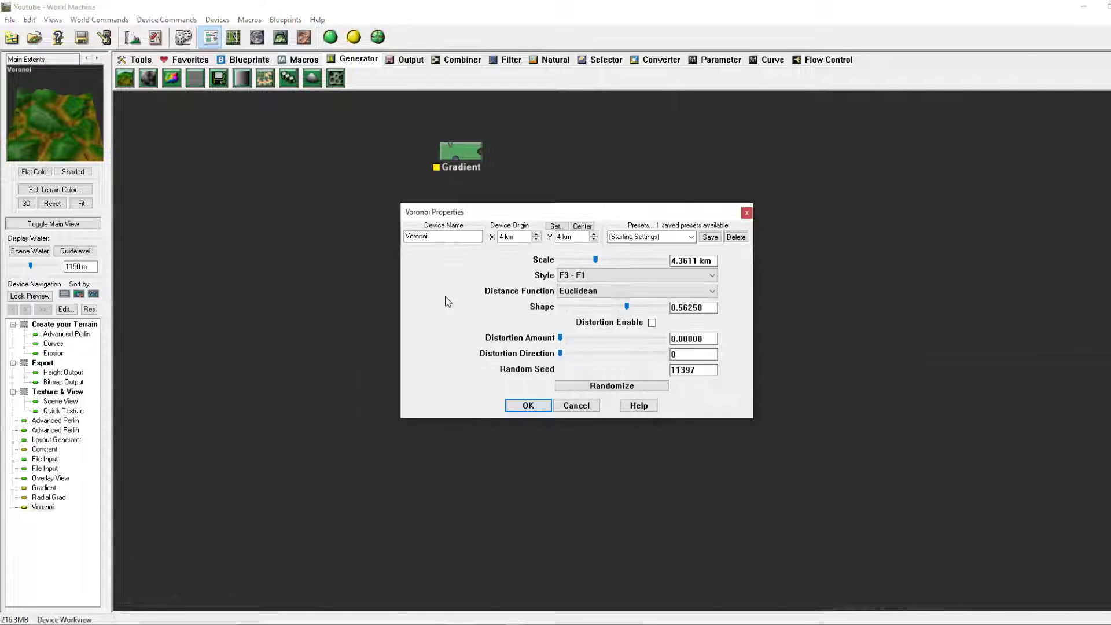
left_click(652, 323)
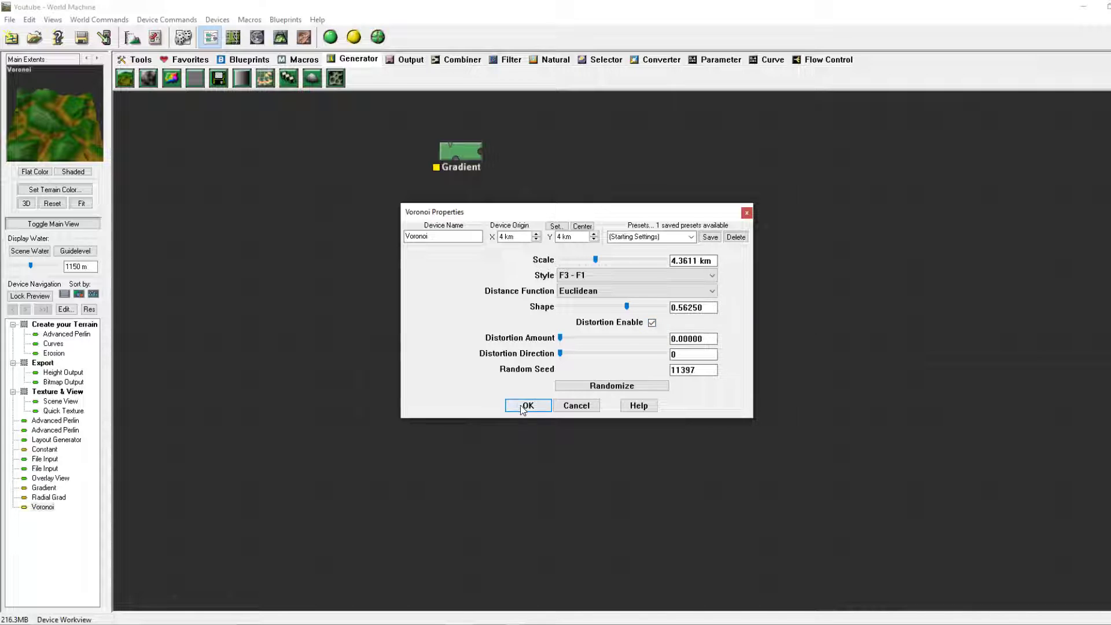
left_click(523, 406)
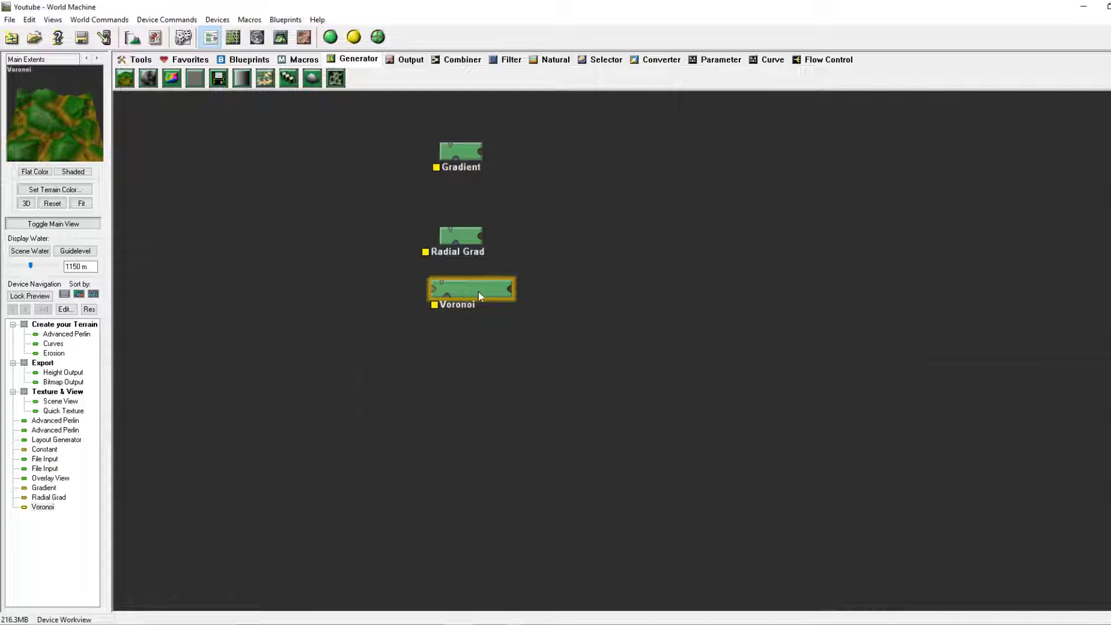
Add an Advanced Perlin generator just below the Voronoi device, clear of its label
left_click_drag(512, 257, 486, 211)
left_click(125, 77)
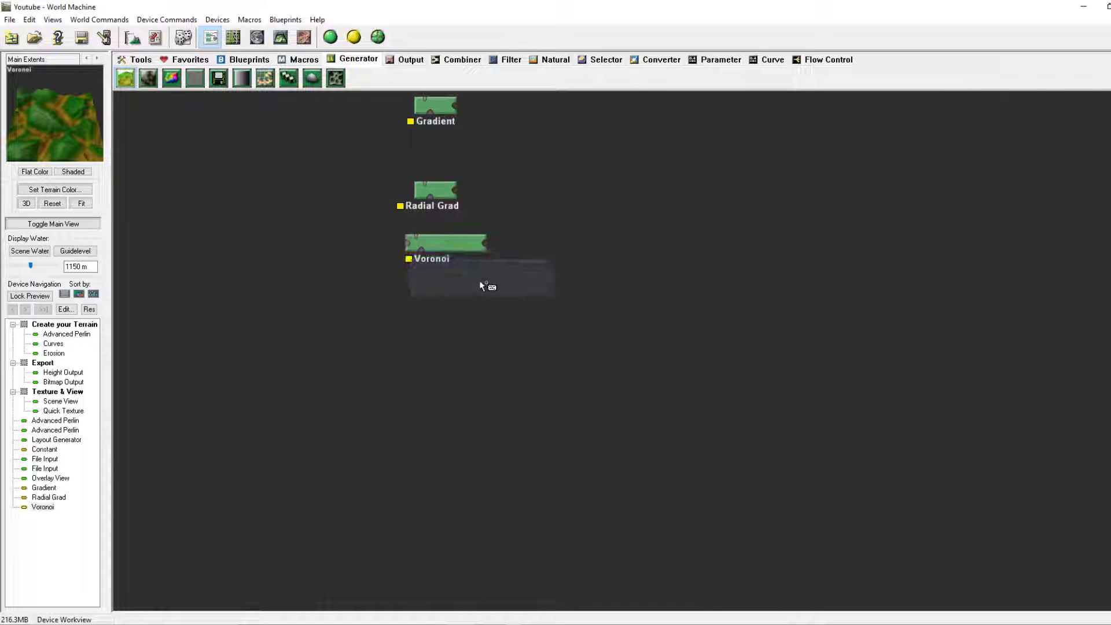
left_click(479, 283)
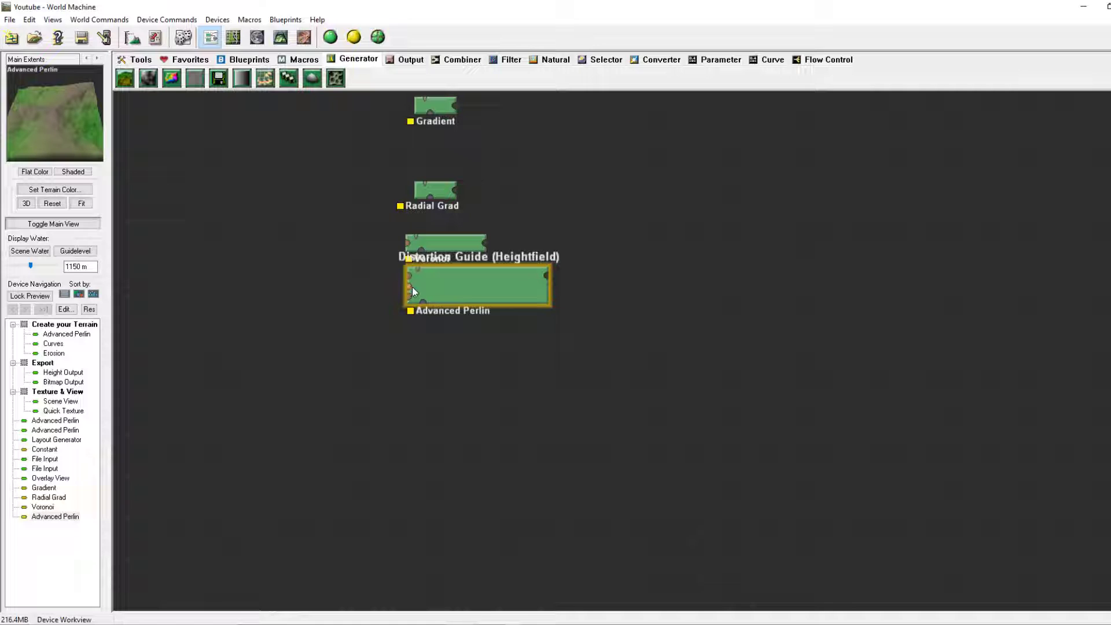
left_click_drag(481, 284, 449, 312)
Place the Voronoi beside the Advanced Perlin and connect the Perlin's output to the Voronoi's Distortion Map input
left_click(453, 244)
left_click_drag(454, 245, 545, 251)
left_click_drag(545, 251, 598, 293)
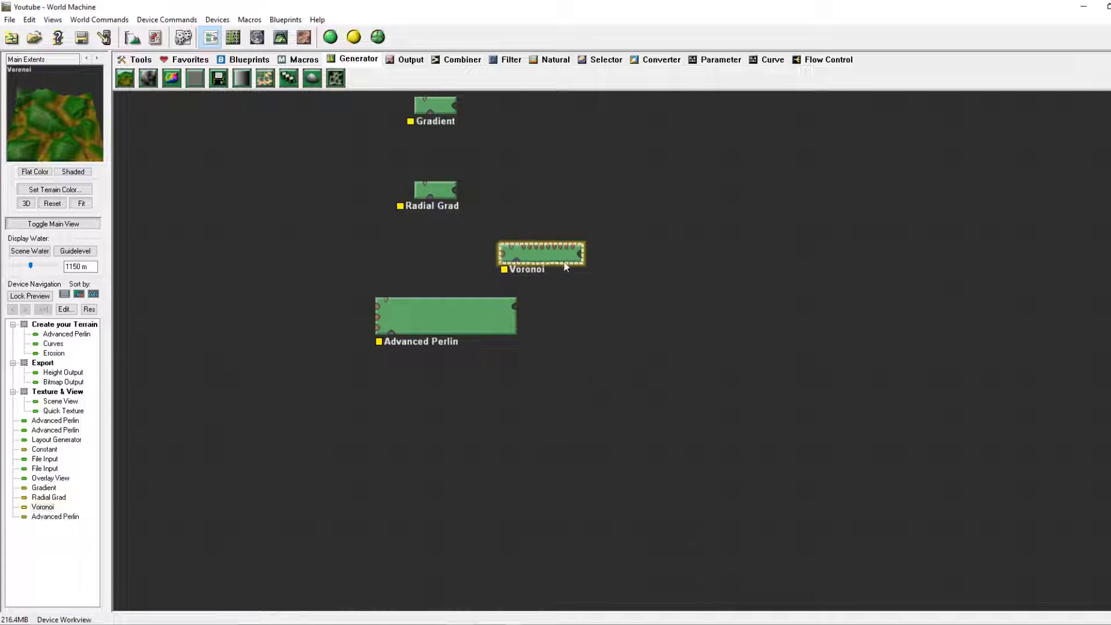
left_click_drag(427, 304, 392, 288)
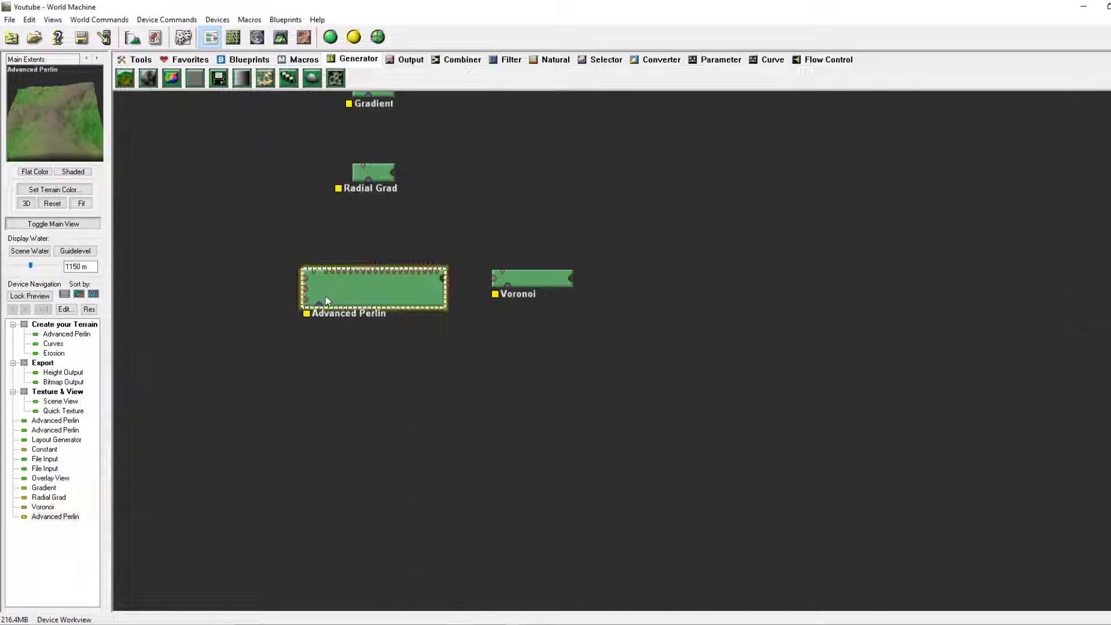
left_click_drag(444, 282, 496, 283)
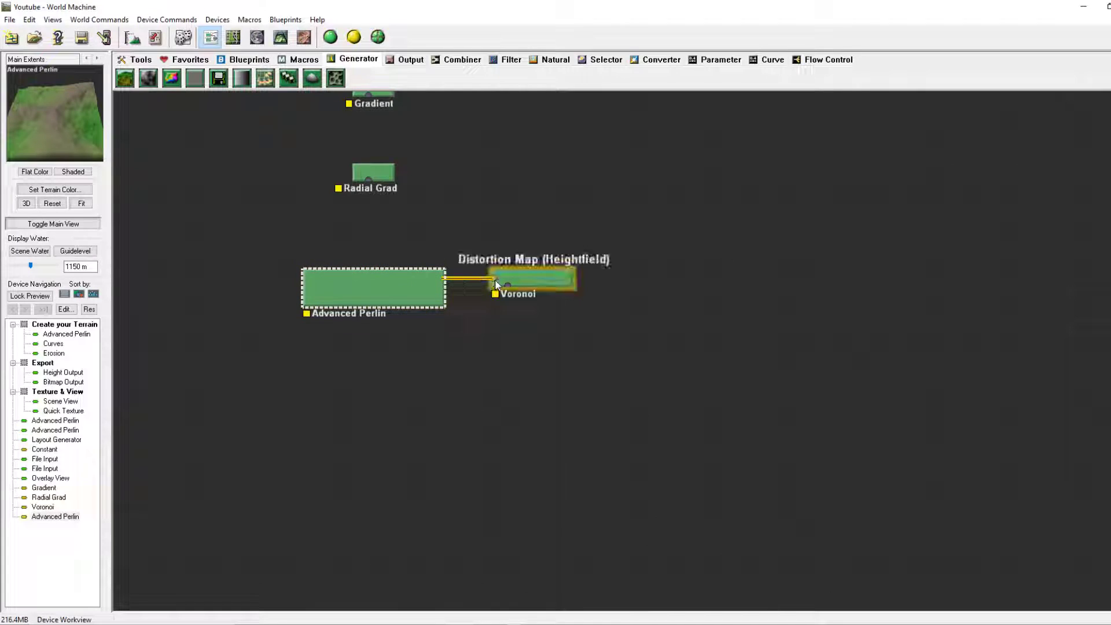
Set the Voronoi's distortion amount to 1.00000 and distortion direction to 175, and apply them with a randomized seed
double_click(539, 279)
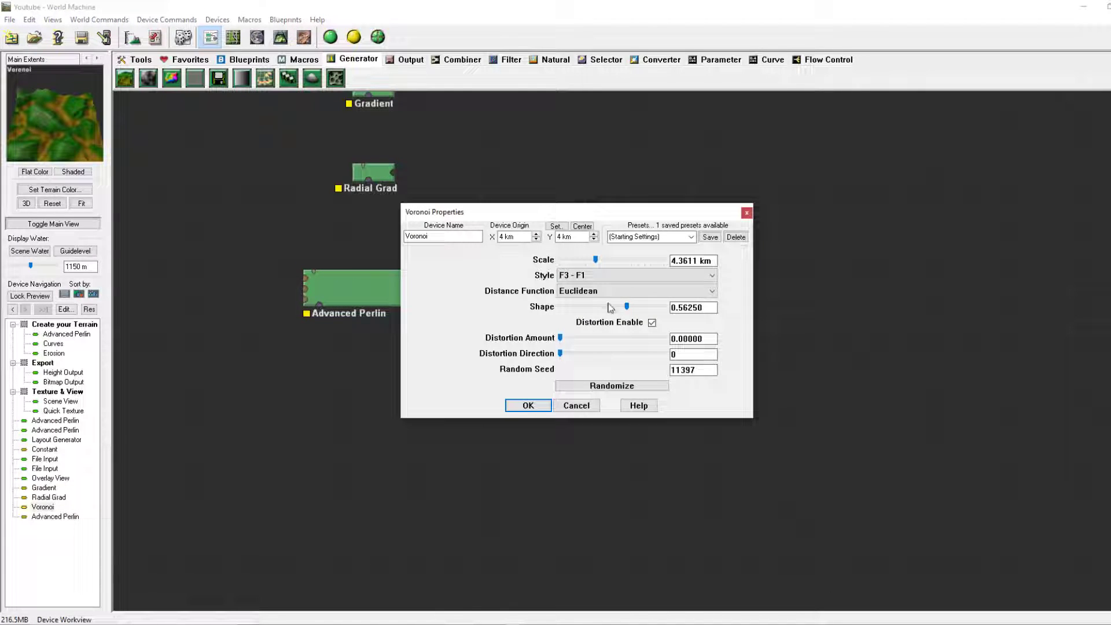
left_click_drag(559, 339, 650, 354)
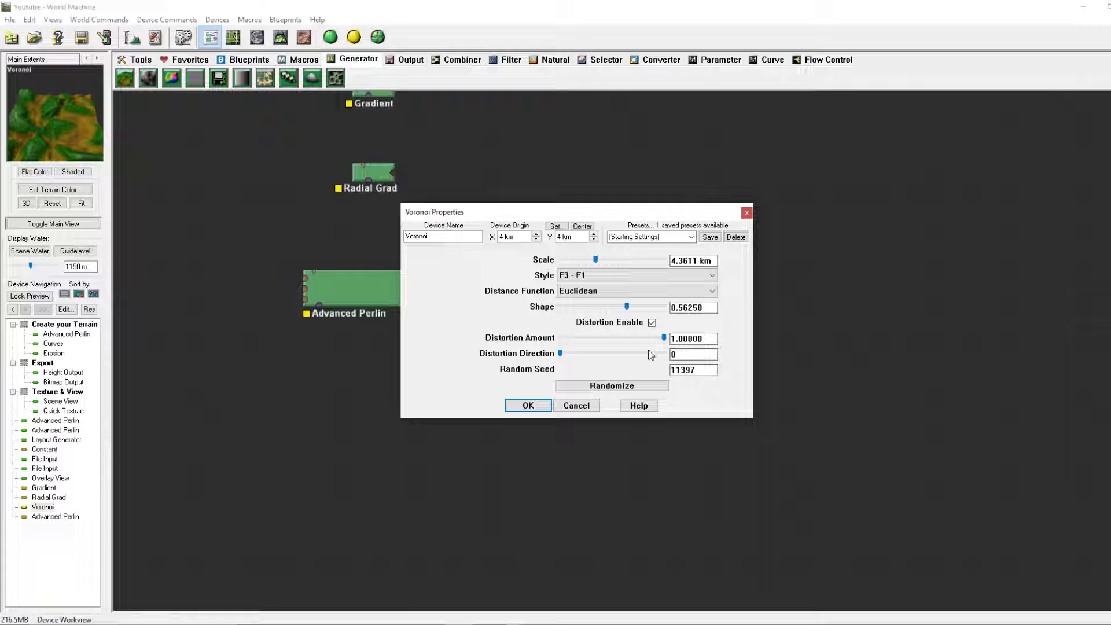
left_click_drag(561, 357, 610, 354)
left_click(628, 387)
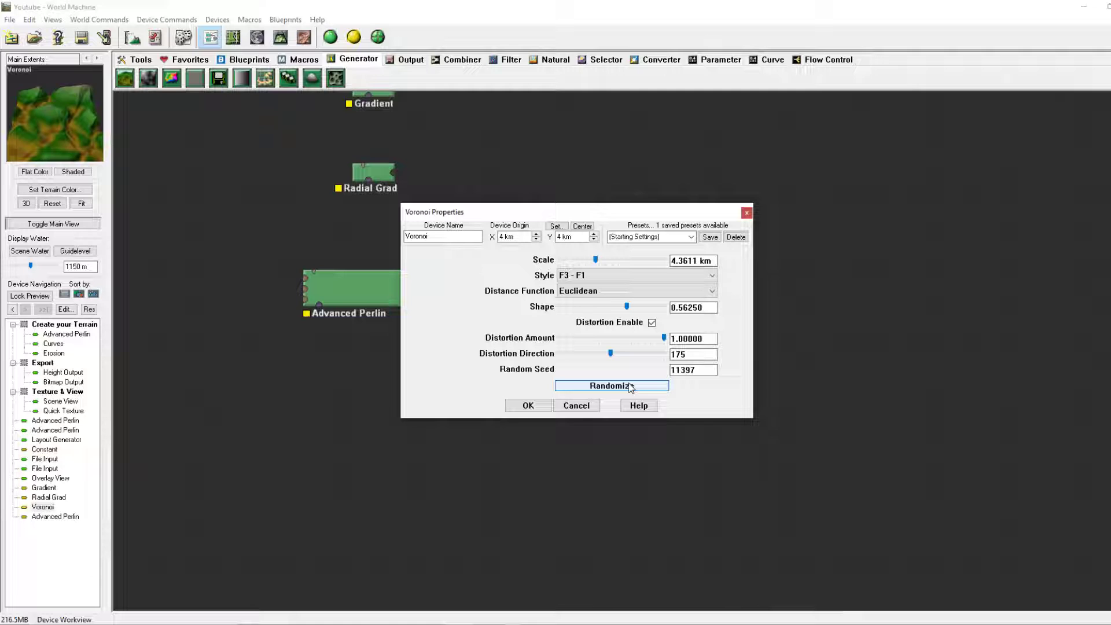
left_click(630, 386)
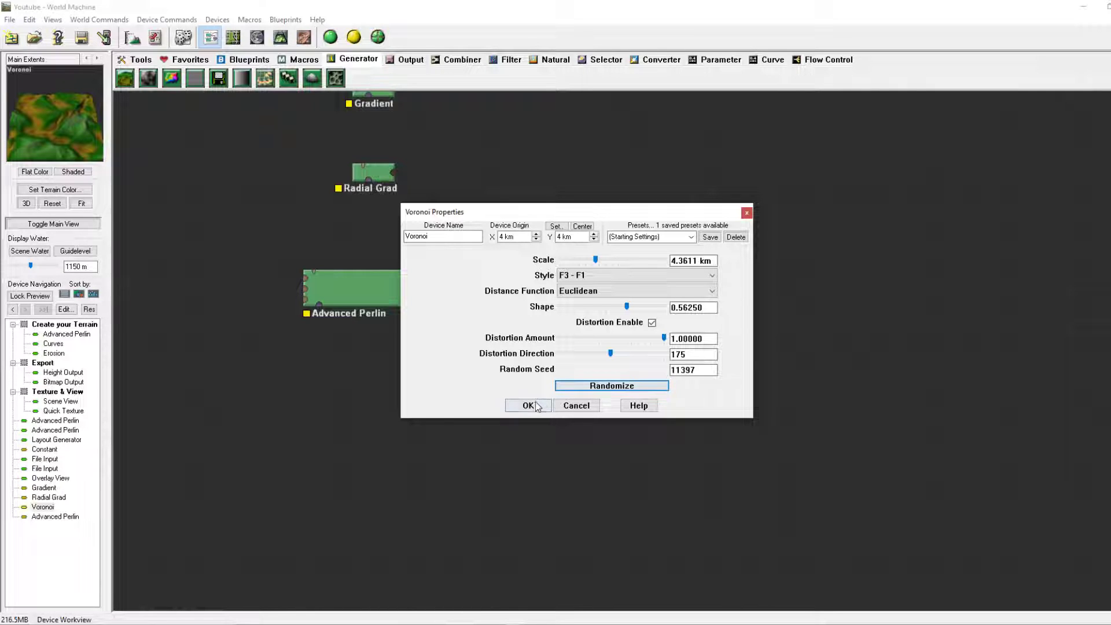
left_click(528, 405)
Examine the distorted Voronoi terrain from another angle in the 3D view and return to the device workview
left_click(281, 37)
left_click_drag(544, 264, 880, 265)
left_click(210, 37)
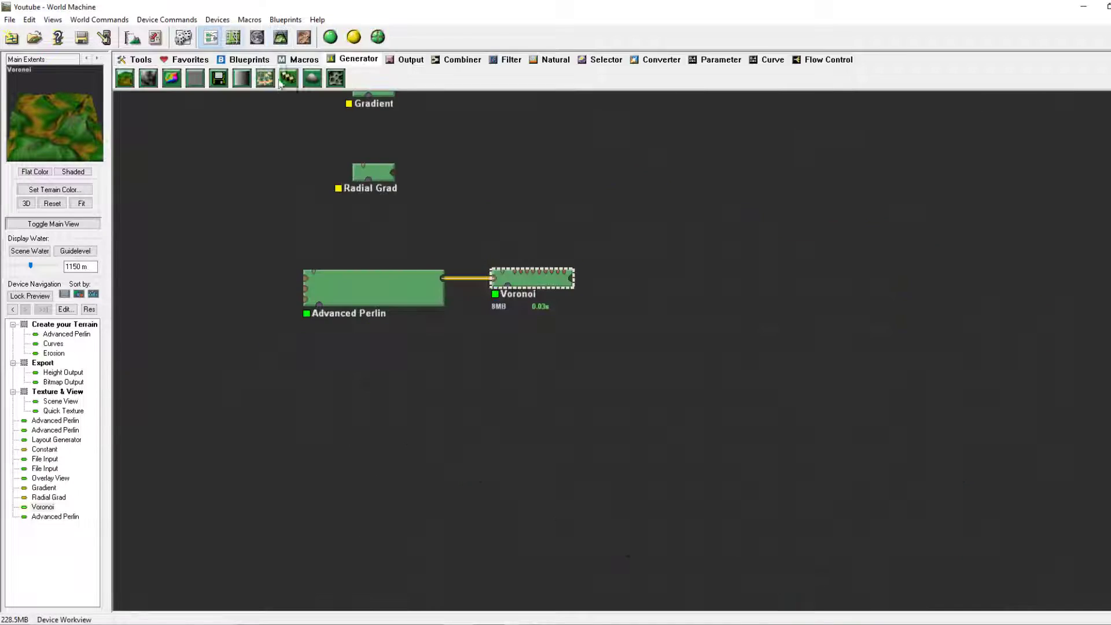
Set the Voronoi's style to F4 and apply the change
double_click(530, 280)
left_click(596, 275)
left_click(584, 319)
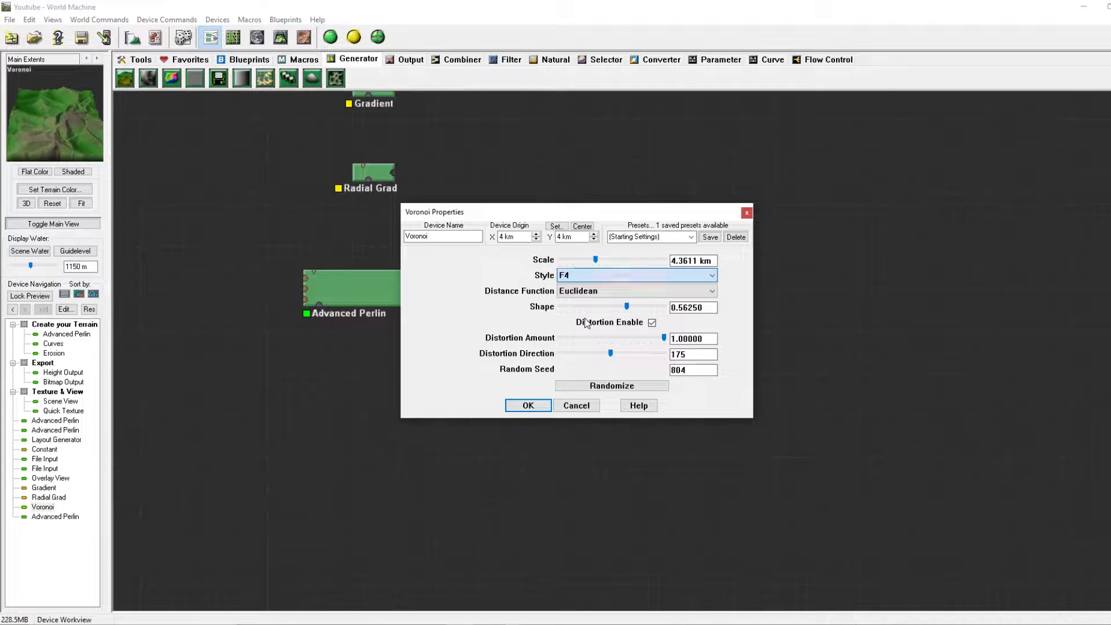
left_click(528, 405)
Inspect the F4-style terrain in the 3D view and go back to the device network
left_click(280, 38)
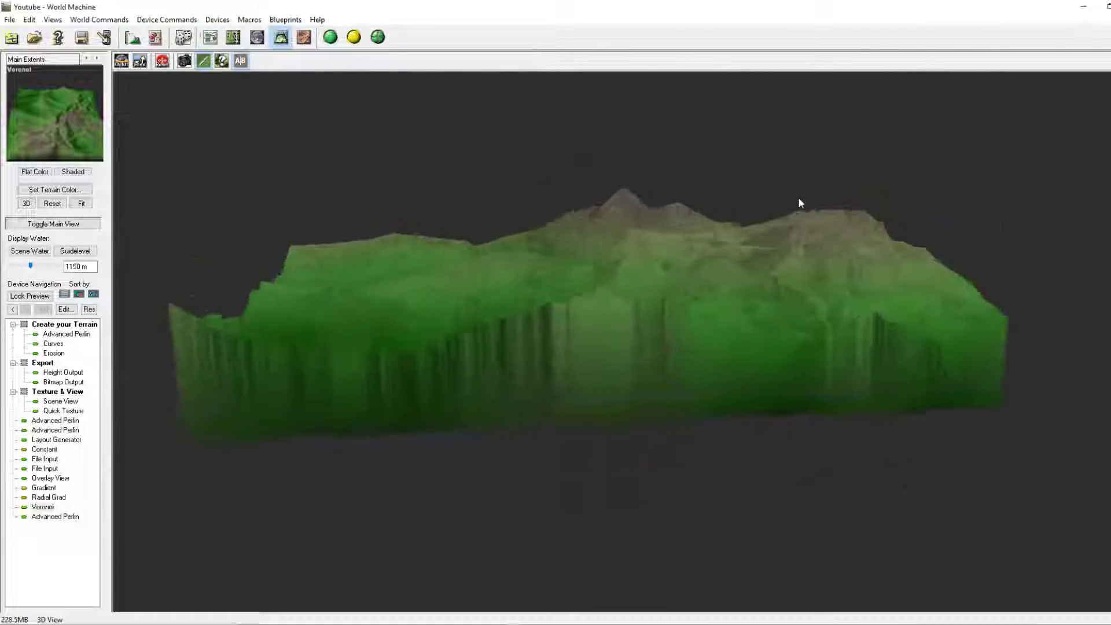
left_click_drag(800, 203, 694, 243)
left_click(210, 37)
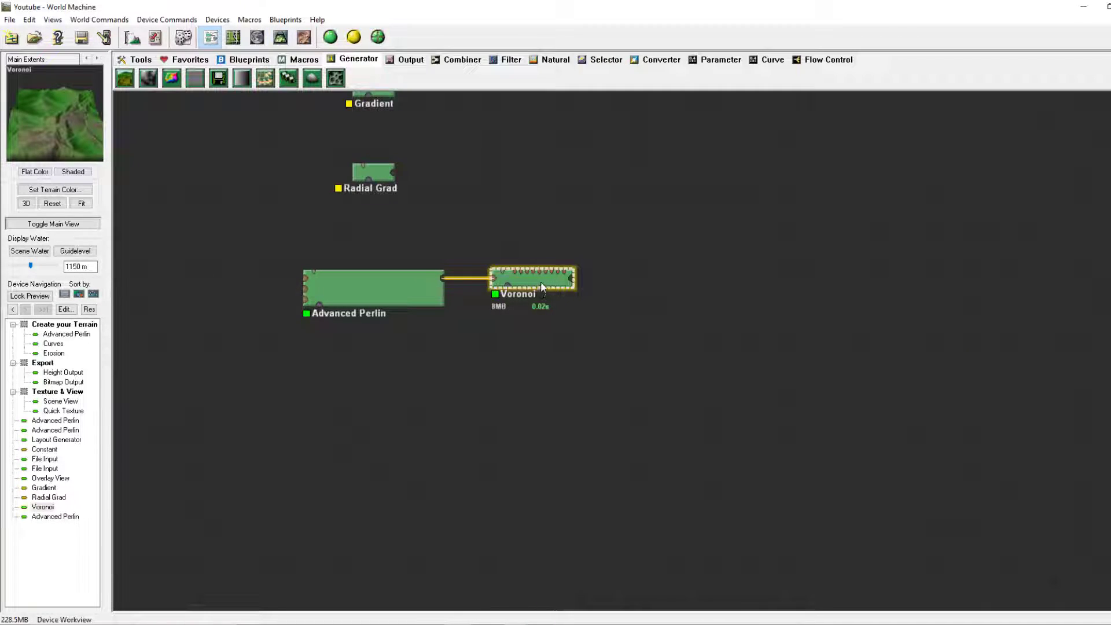
scroll(498, 199, "down", 1)
right_click_drag(473, 175, 629, 300)
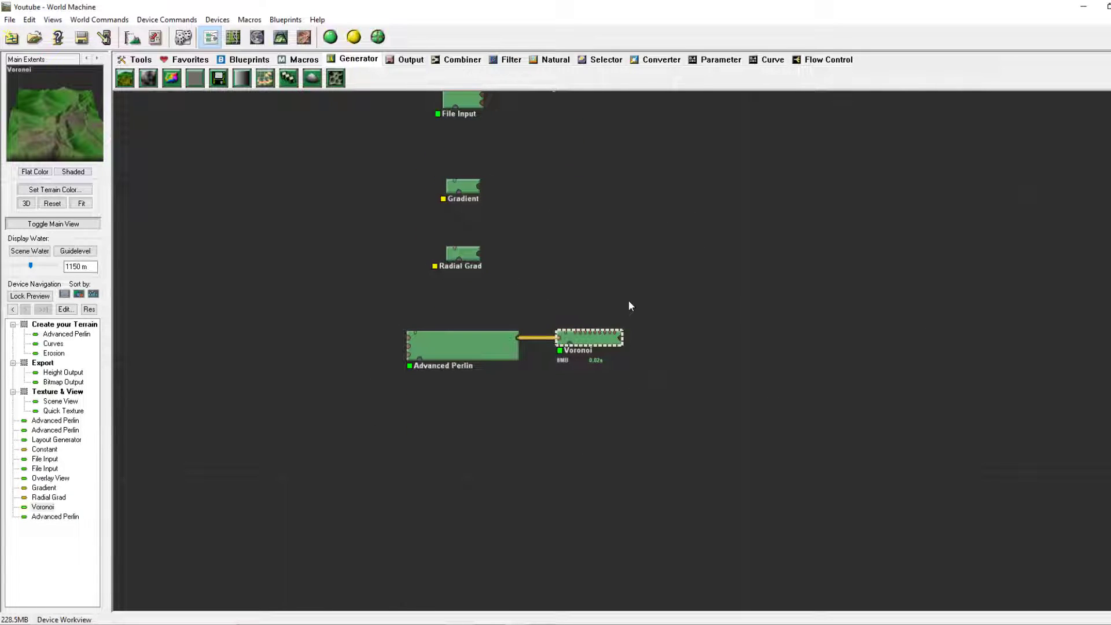